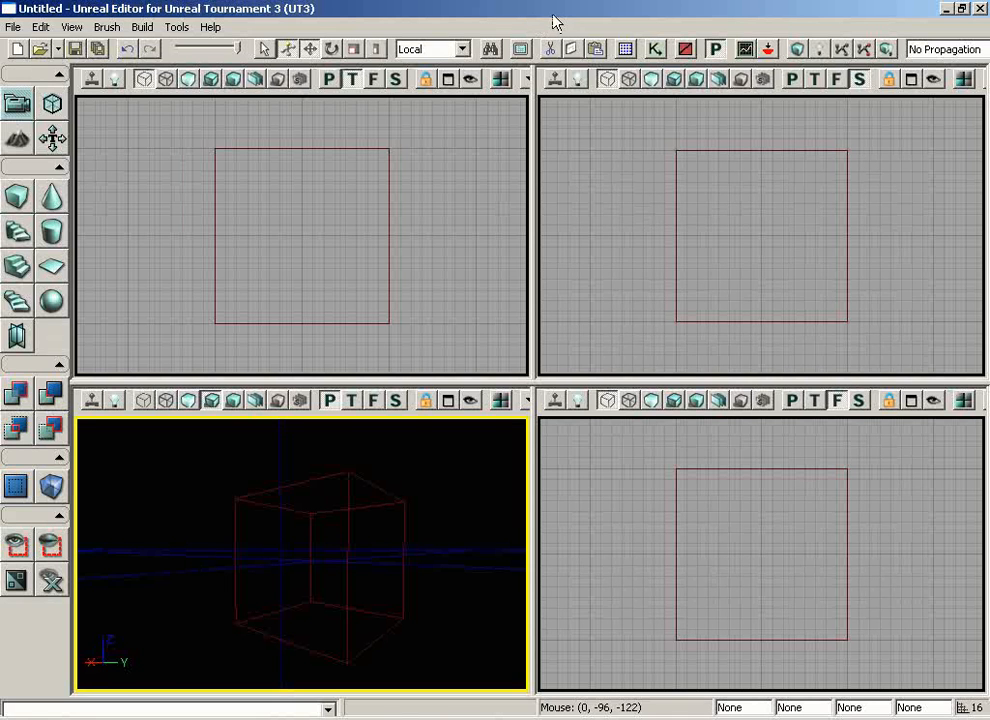
Create a new level with the Additive geometry style
left_click(13, 27)
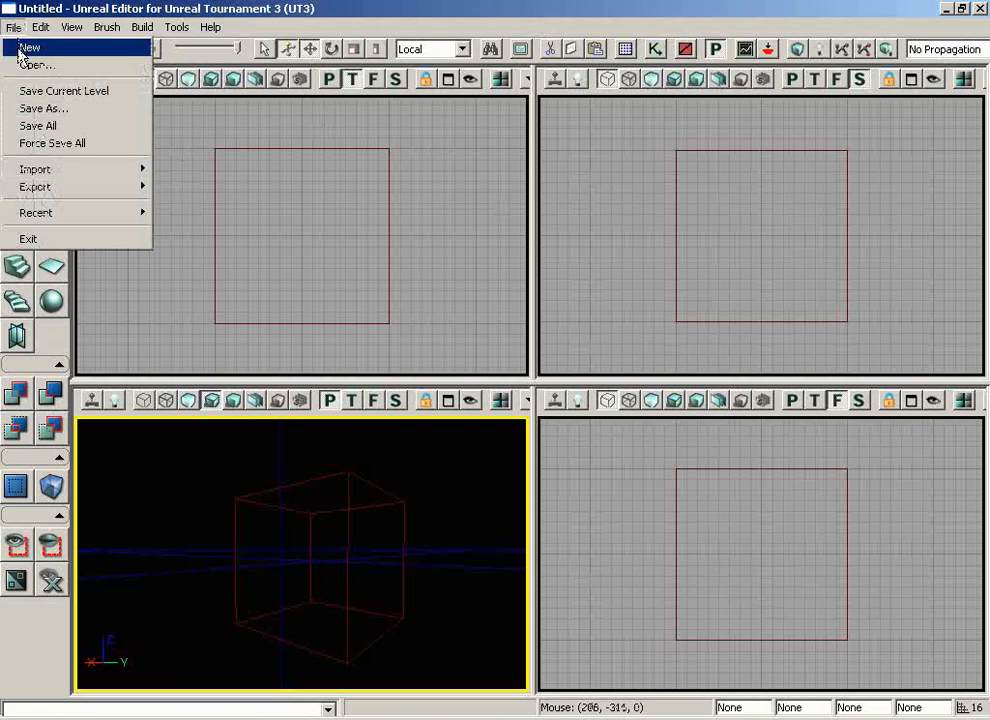
left_click(24, 47)
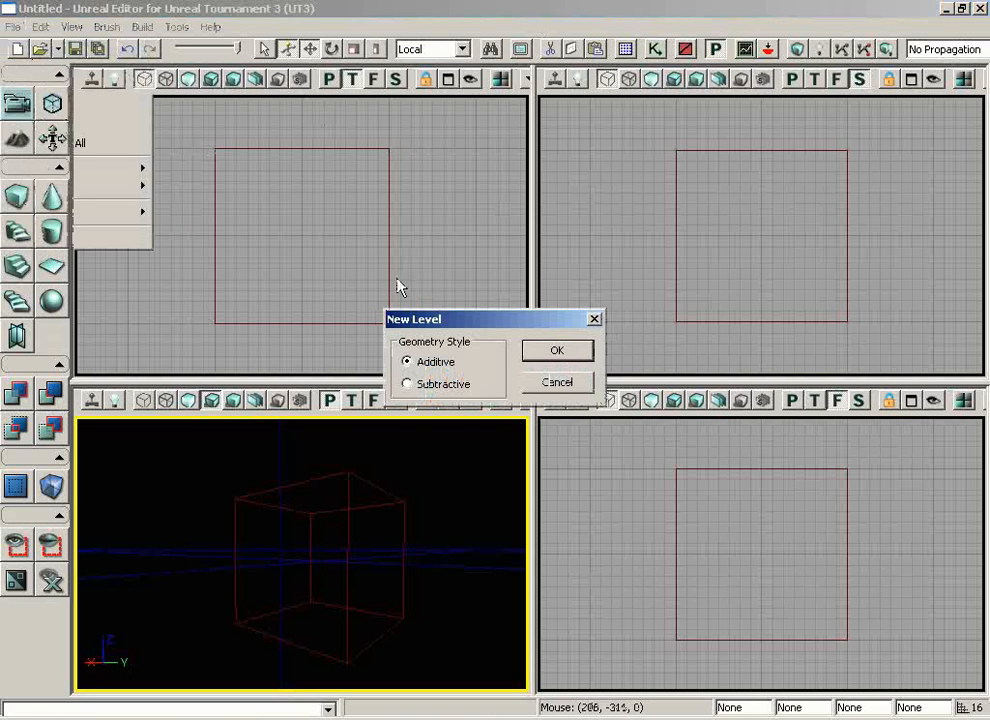
left_click(557, 352)
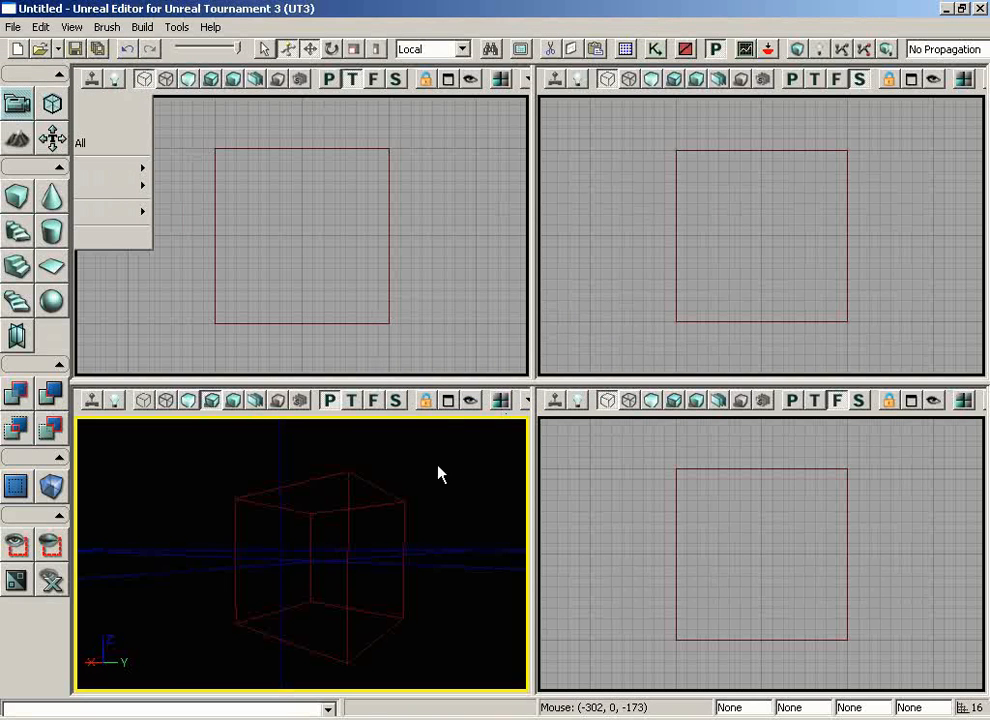
Build a hollow cube brush of 1024 x 1024 x 512 with wall thickness 16 and add it to the level with CSG Add
left_click_drag(438, 499, 455, 568)
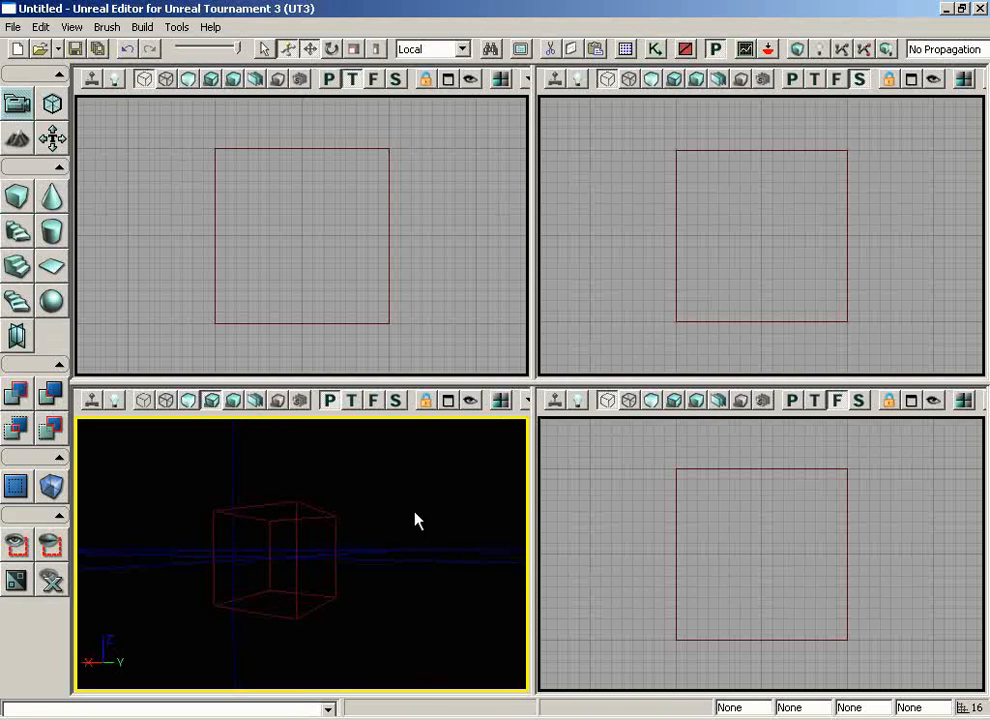
right_click(17, 196)
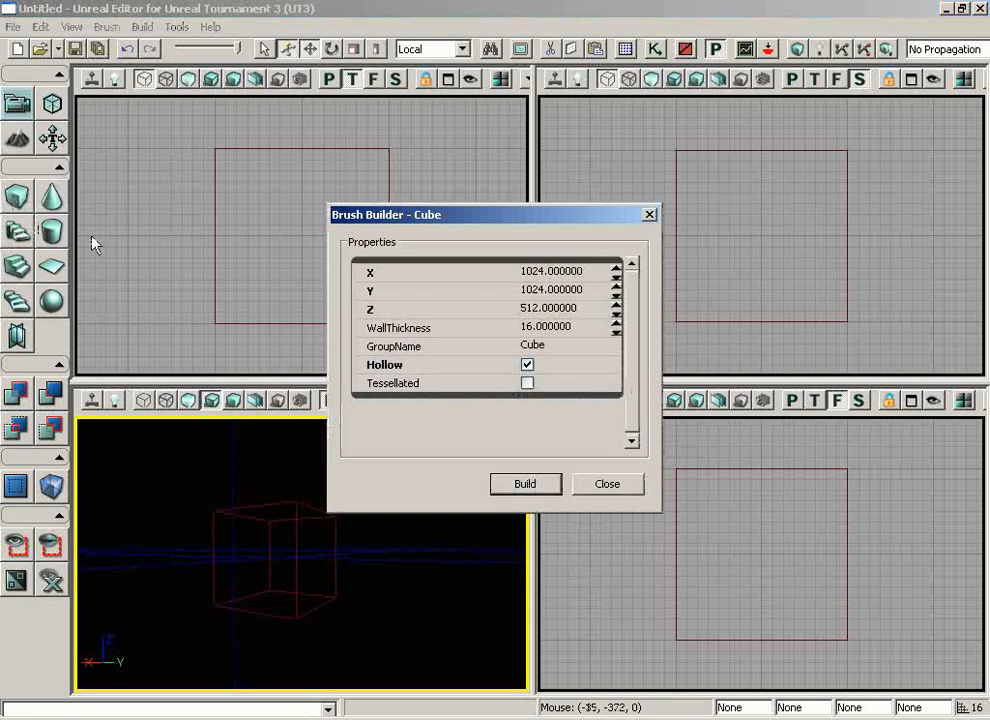
left_click(537, 290)
left_click(537, 292)
left_click(537, 309)
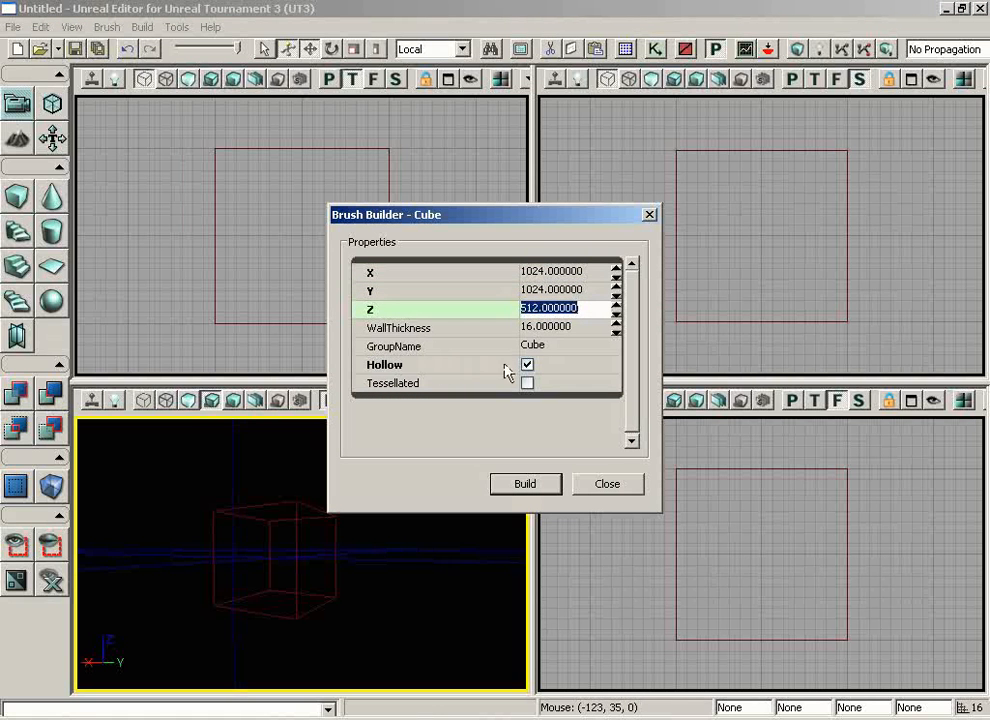
left_click(525, 484)
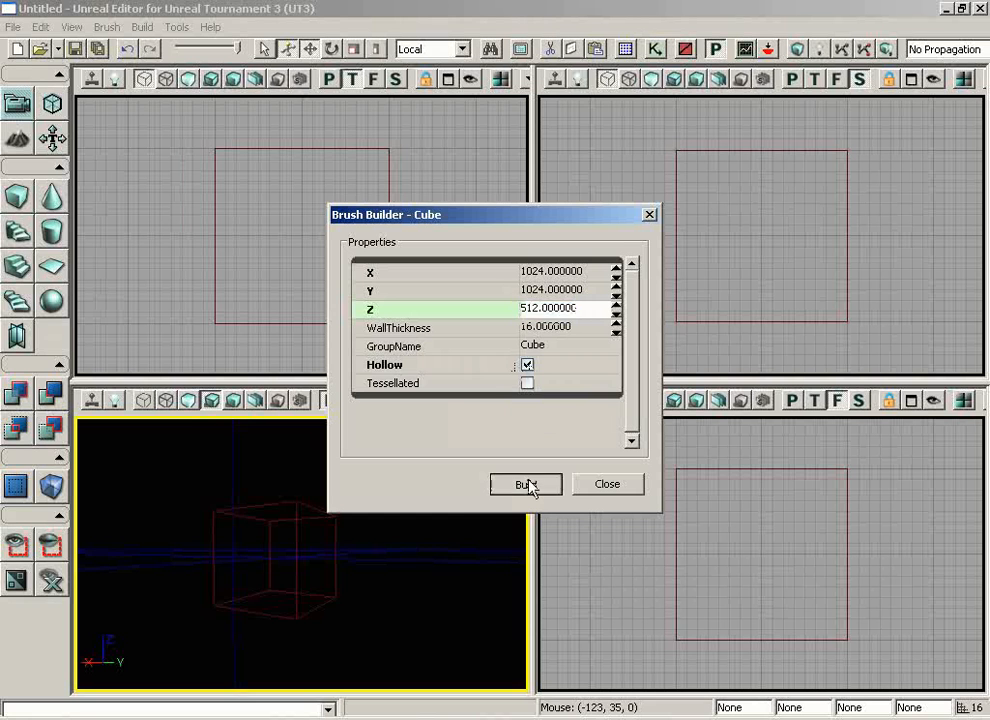
mouse_move(334, 597)
left_mouse_down()
mouse_move(267, 606)
mouse_move(203, 659)
mouse_move(177, 632)
mouse_move(239, 597)
left_mouse_up()
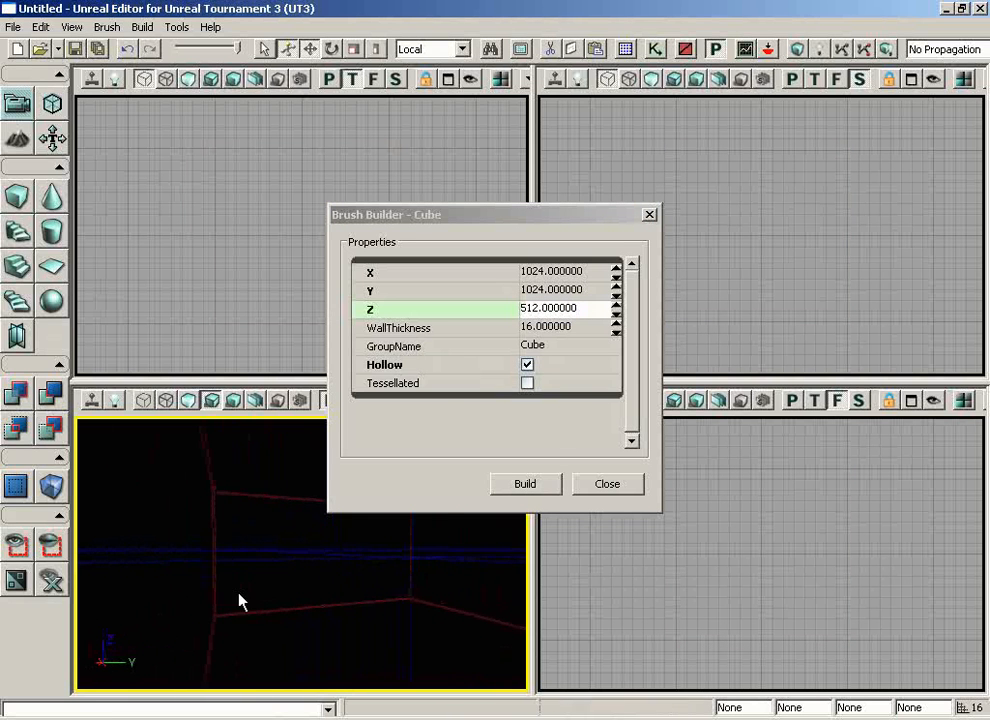
left_click(617, 487)
left_click(17, 396)
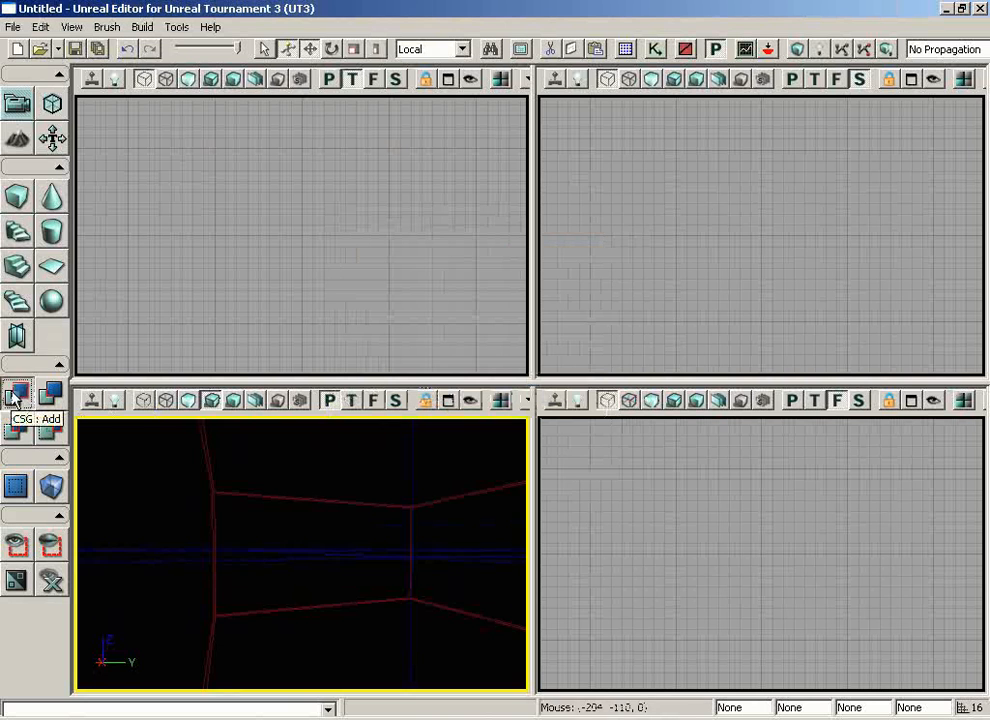
Place a point light on the room's floor and raise it vertically into the open space of the room
left_click_drag(336, 575, 403, 412)
right_click_drag(336, 550, 314, 626)
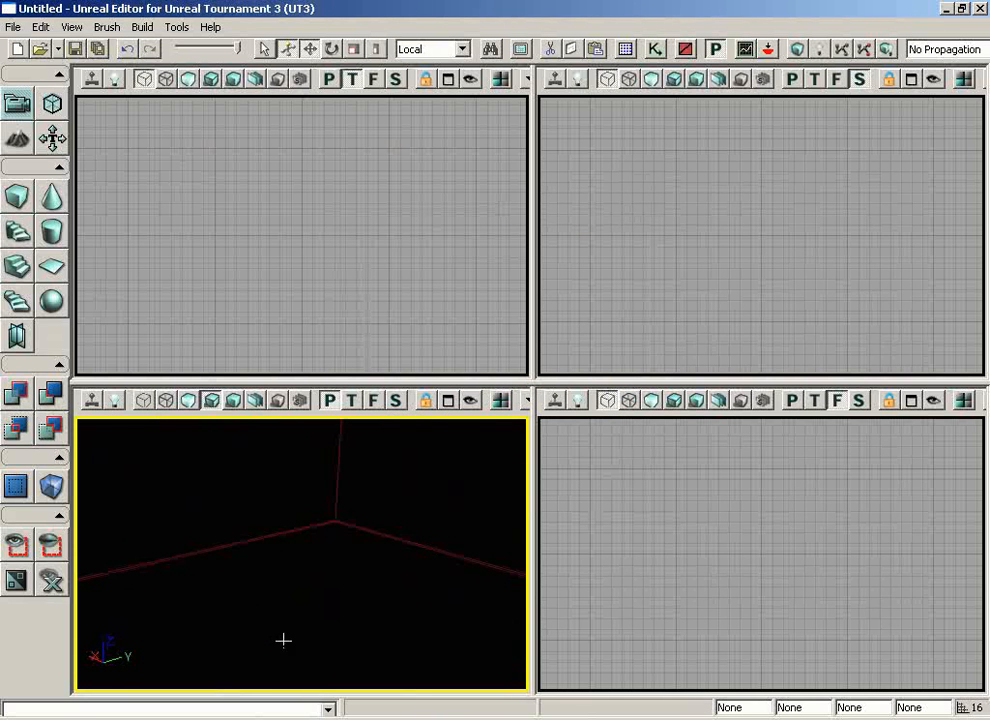
left_click(301, 625)
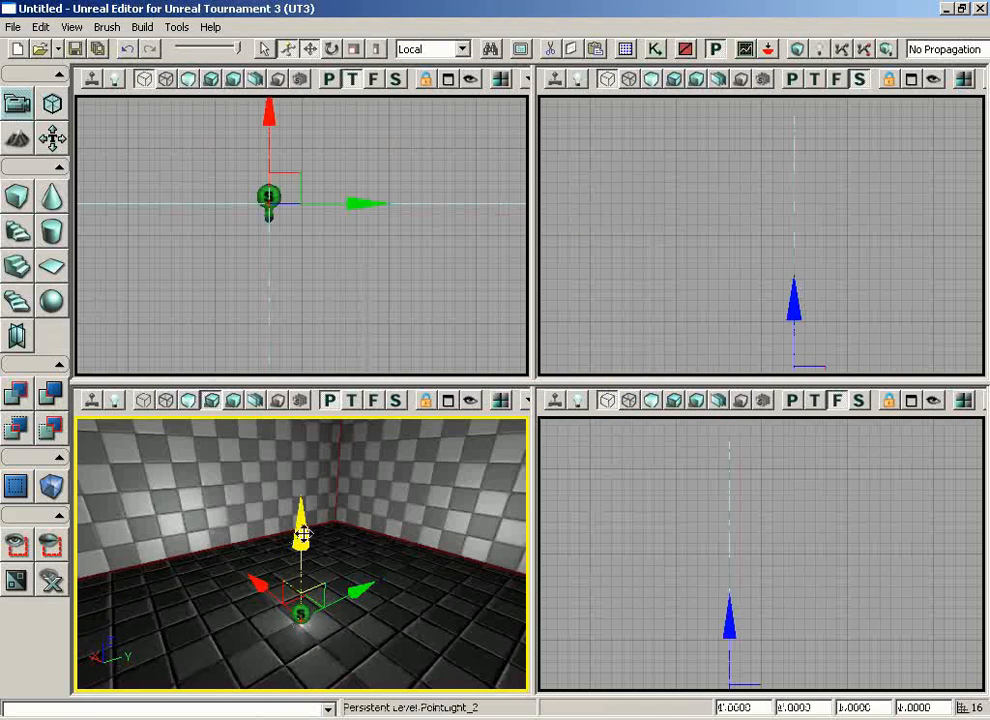
left_click_drag(298, 528, 299, 417)
Maximize the perspective viewport on the lit room and build the geometry for the current level
right_click_drag(325, 590, 335, 520)
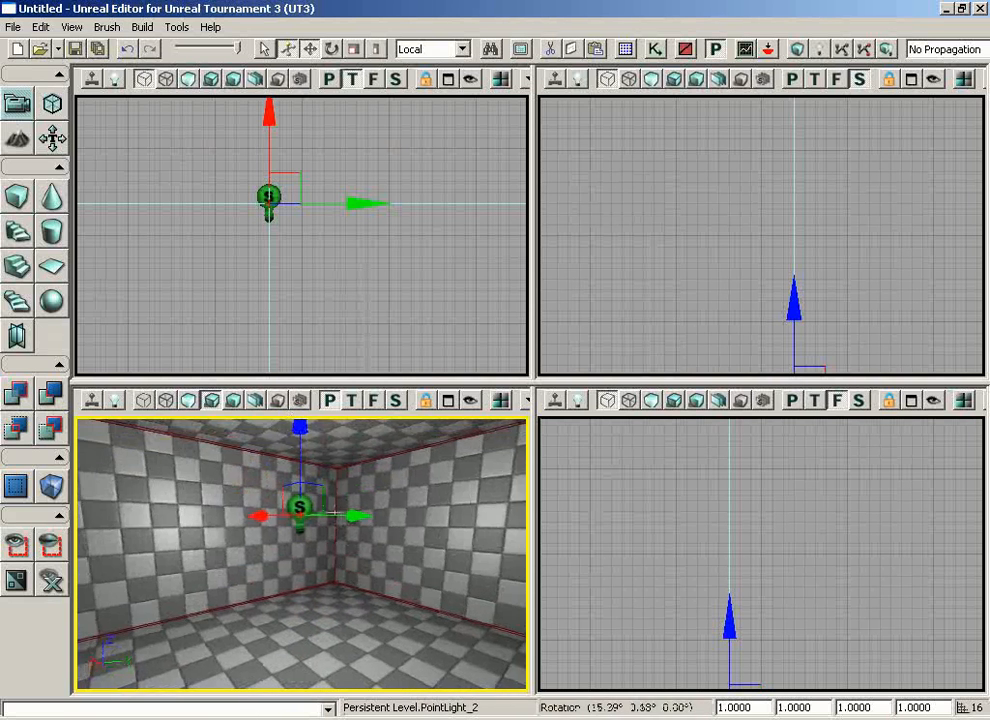
left_click_drag(335, 520, 222, 631)
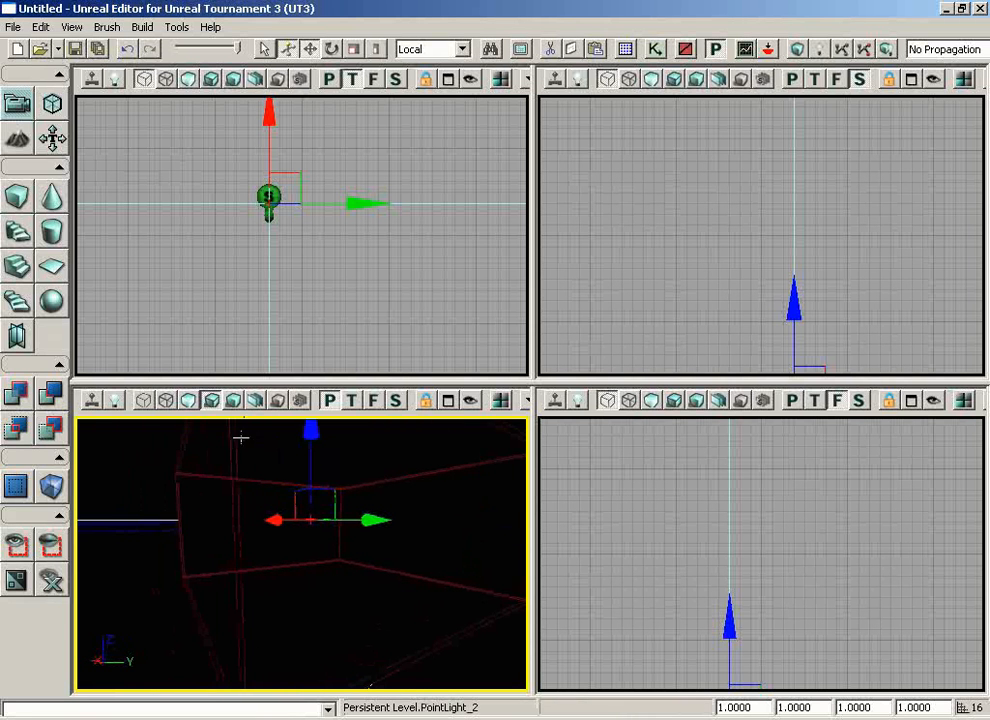
left_click_drag(298, 590, 343, 621)
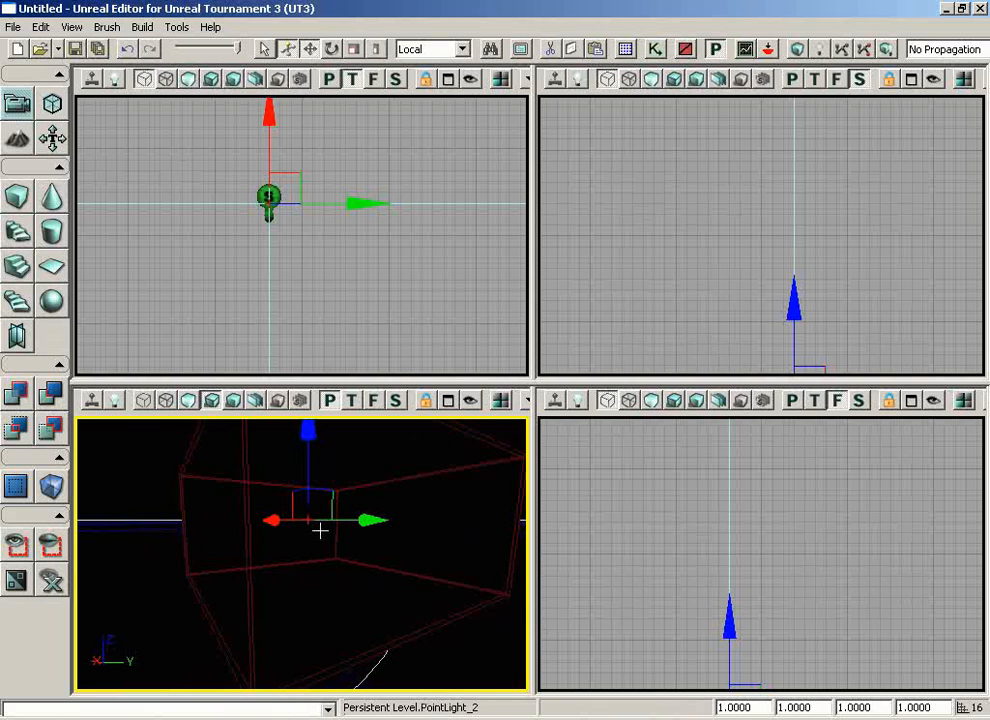
left_click_drag(325, 590, 350, 588)
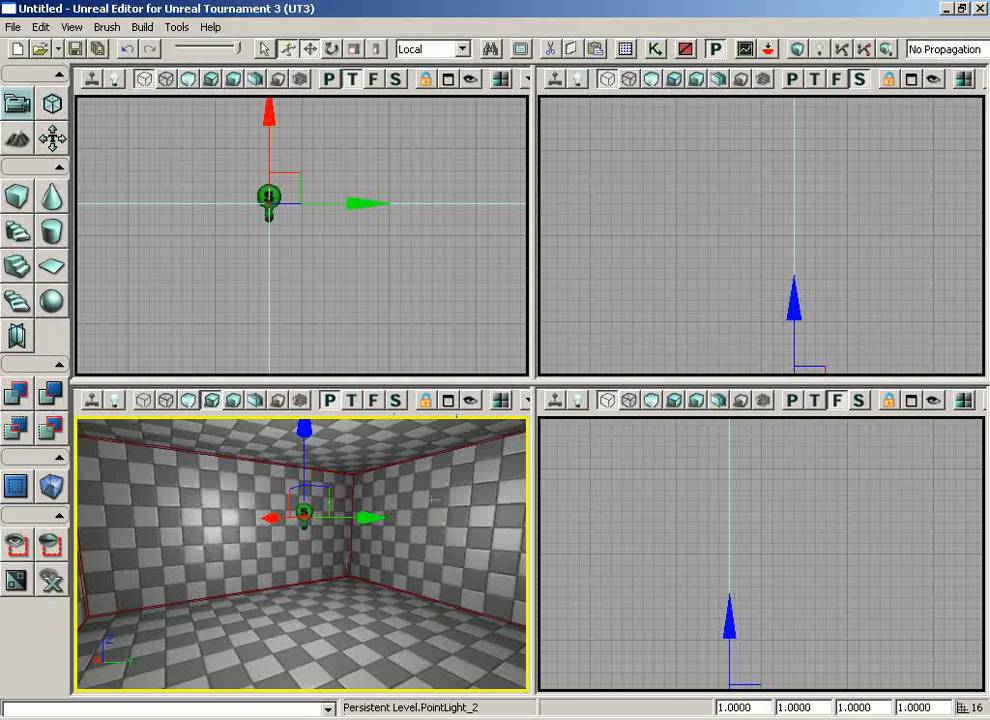
left_click(448, 401)
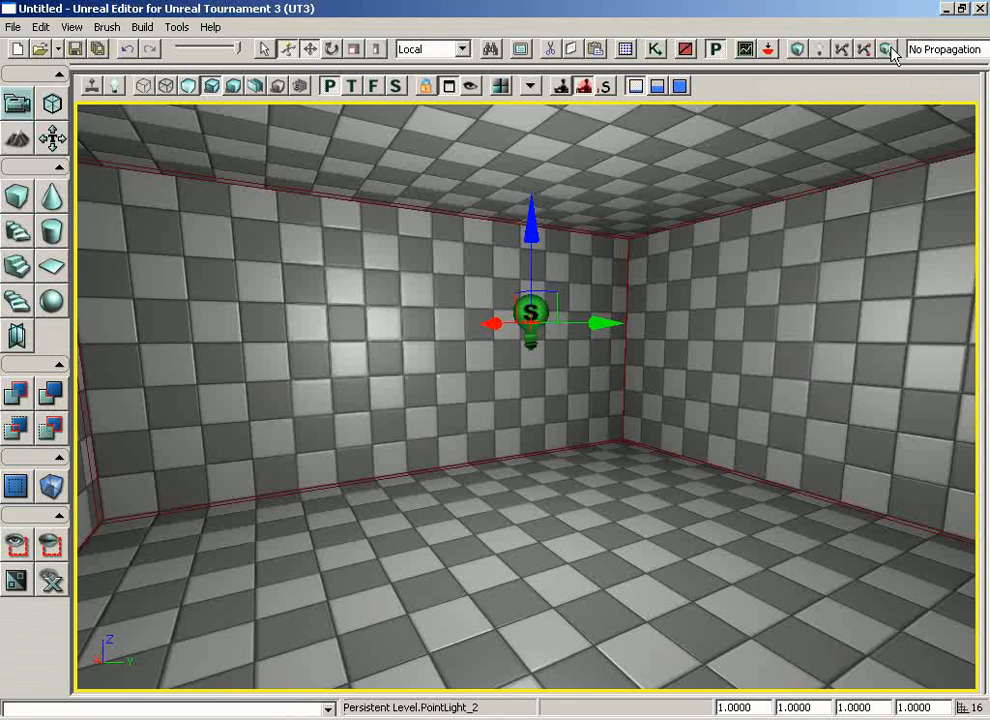
left_click(797, 50)
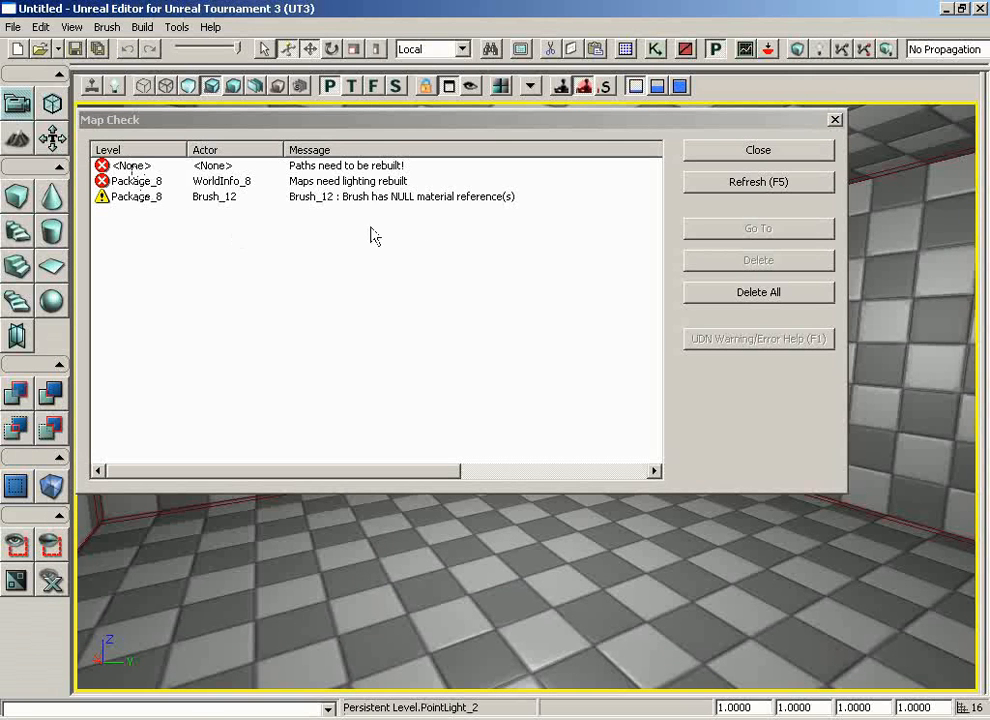
Review the path, lighting and brush material entries in the Map Check results, and close the results
left_click(312, 167)
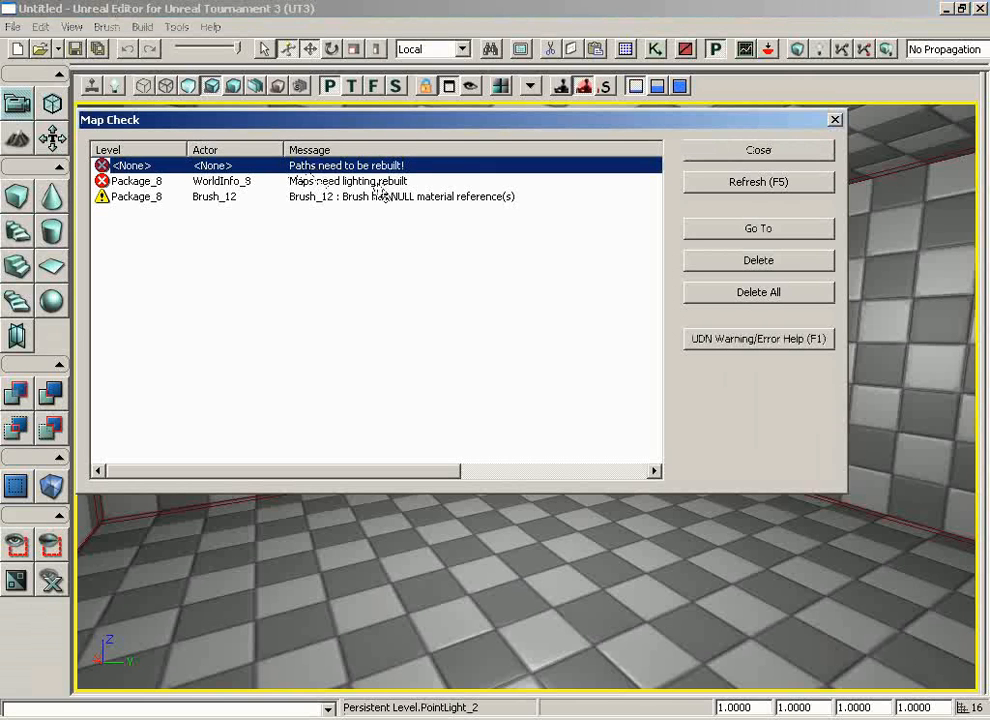
left_click(370, 186)
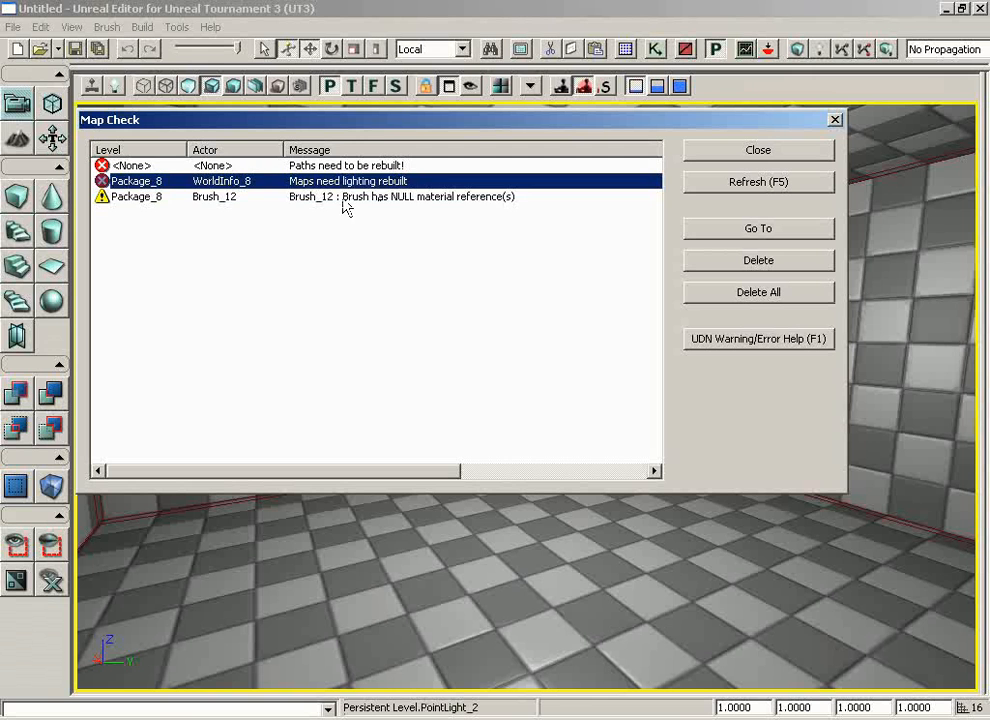
left_click(345, 197)
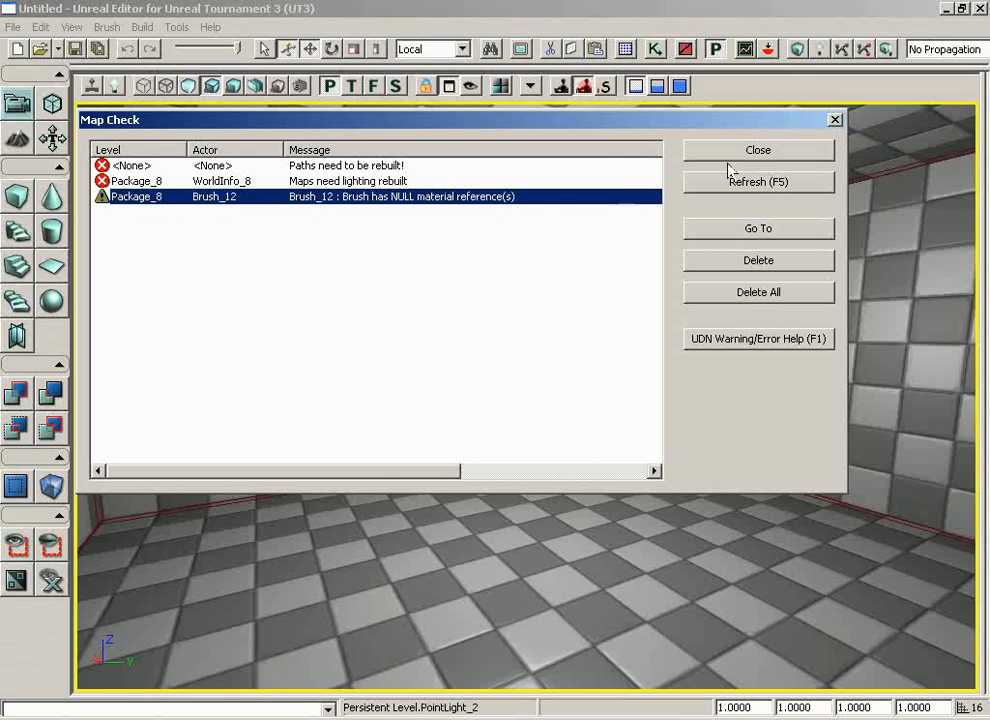
left_click(835, 119)
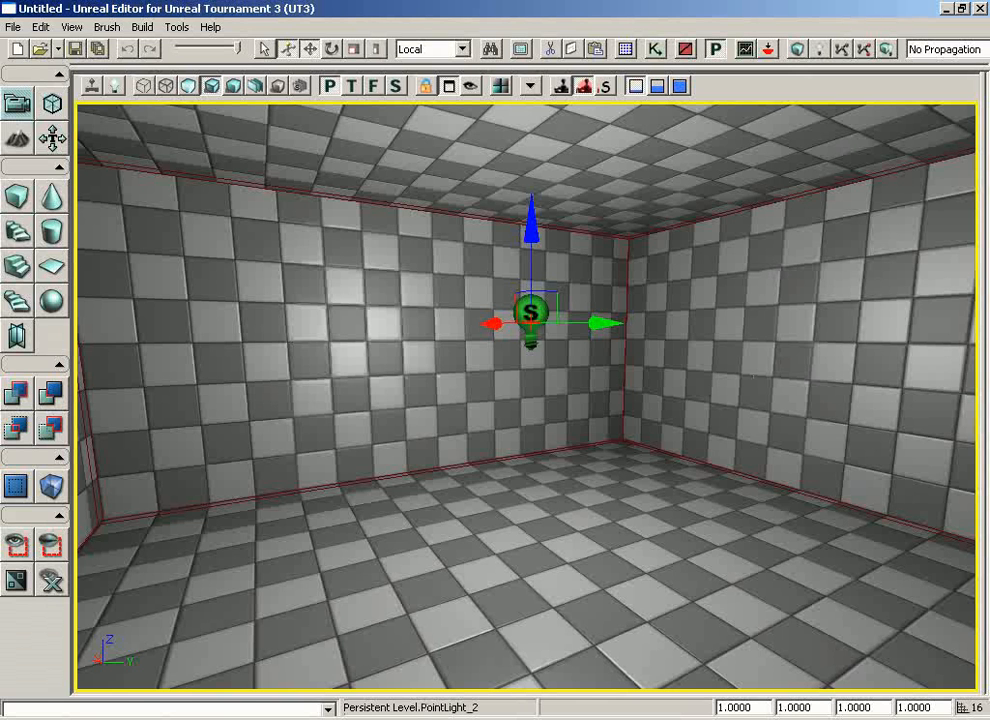
Build the lighting at full quality with BSP and static meshes included, and dismiss the Map Check results
left_click(821, 54)
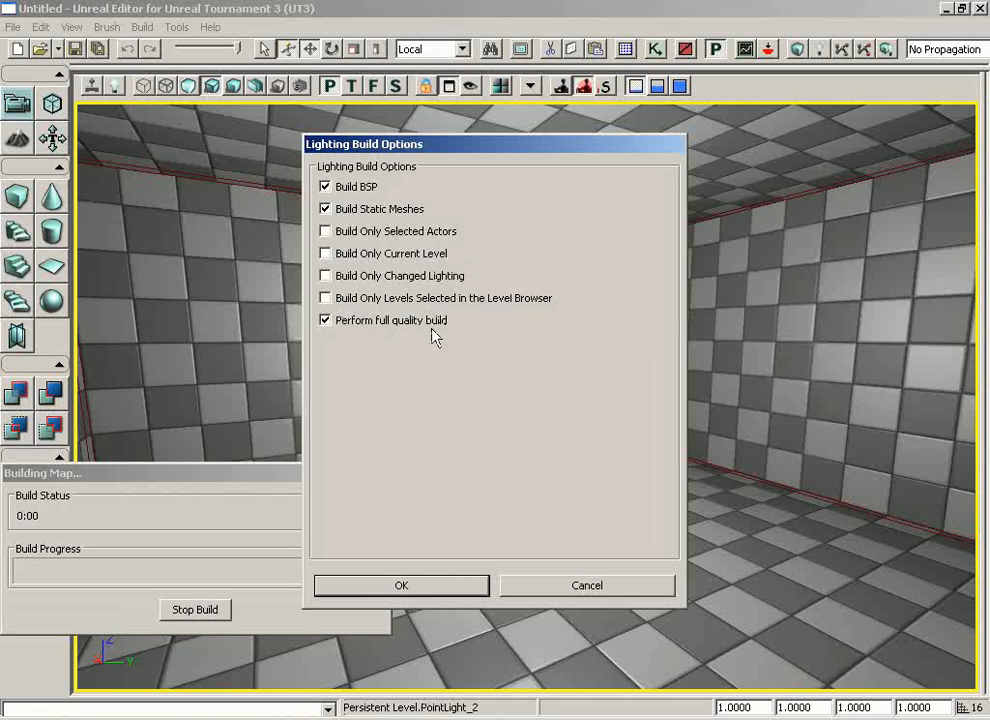
left_click(403, 587)
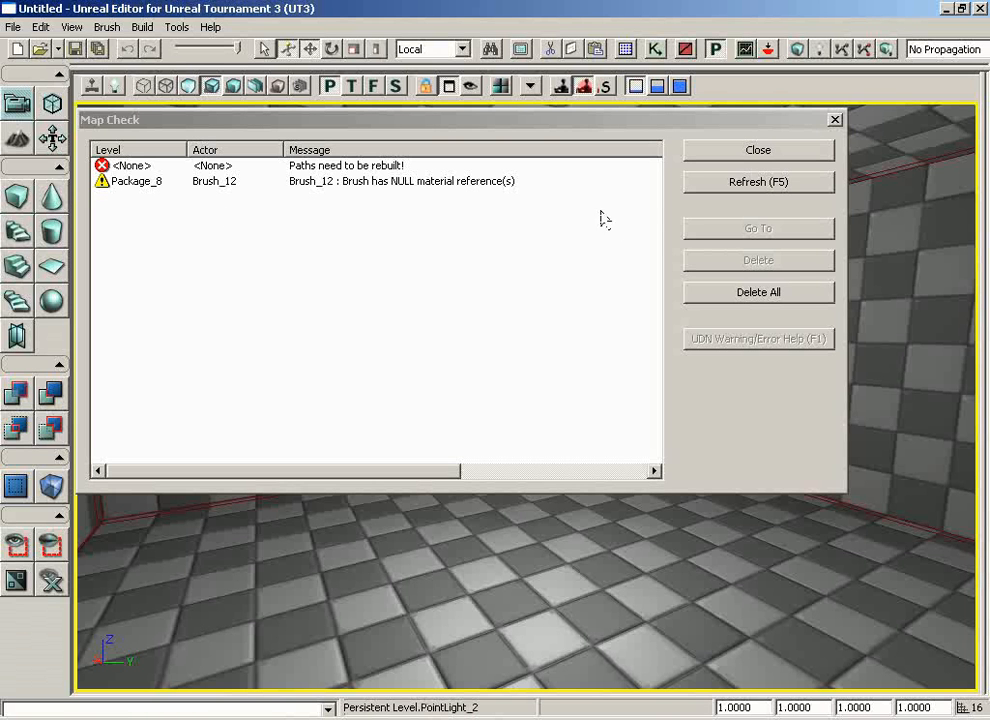
left_click(768, 152)
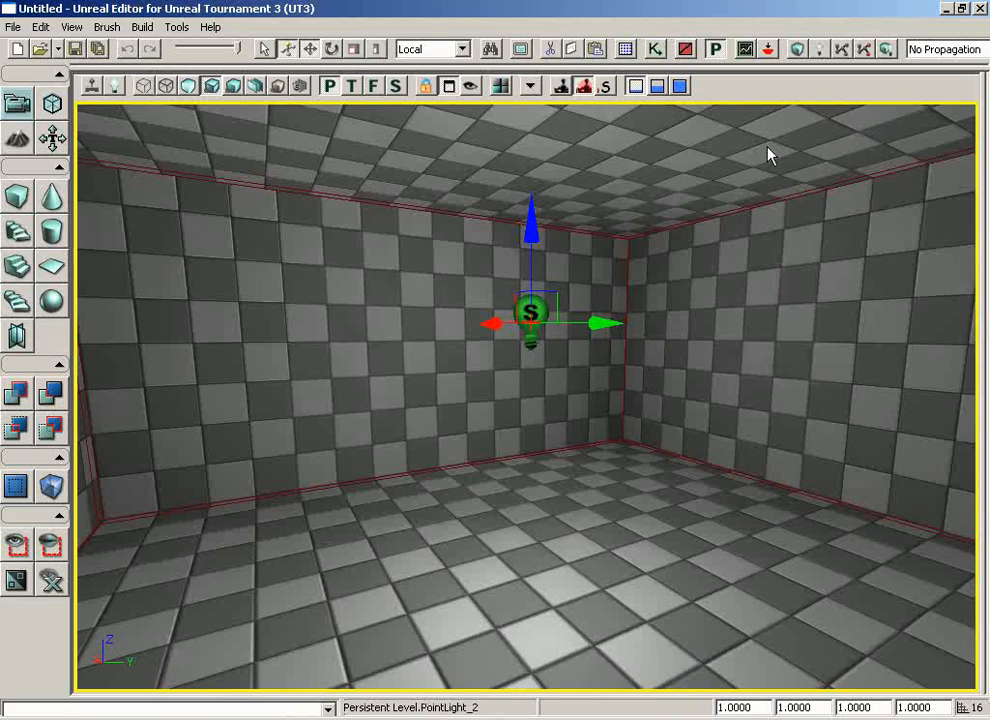
Play-test the level from a spot on the room's floor to examine the built lighting, and end the test
left_click_drag(767, 453, 546, 426)
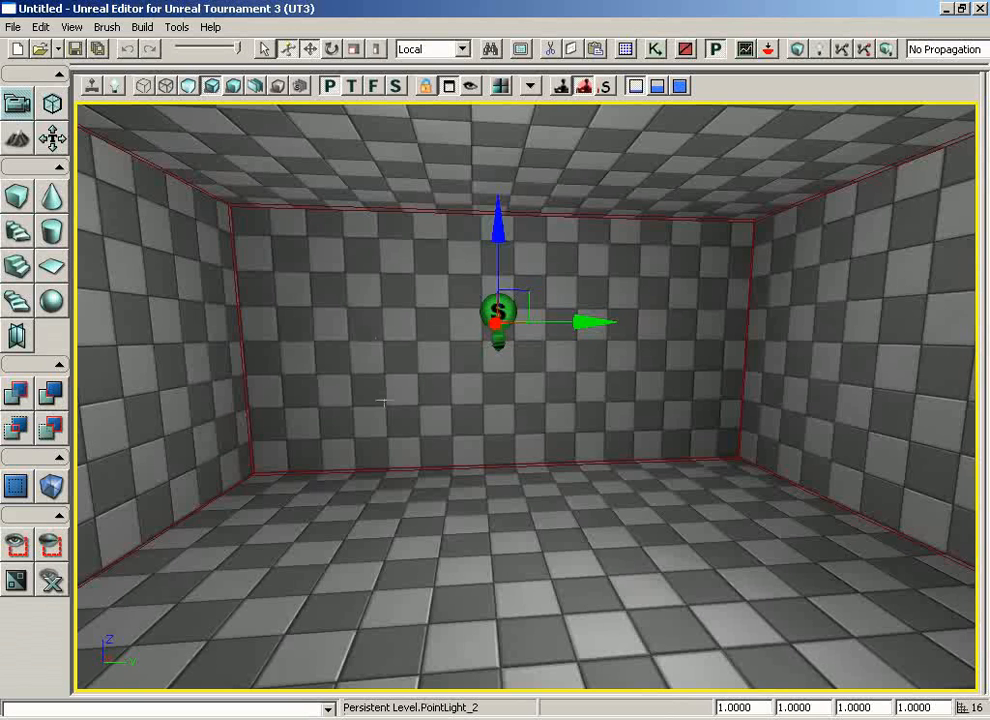
right_click(456, 540)
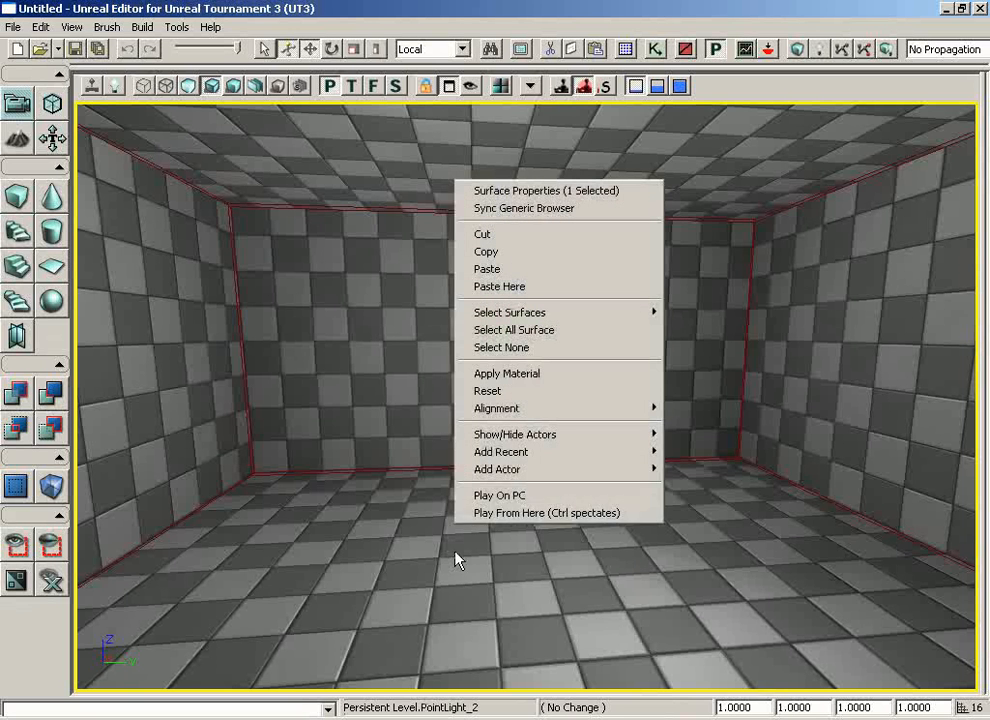
left_click(508, 512)
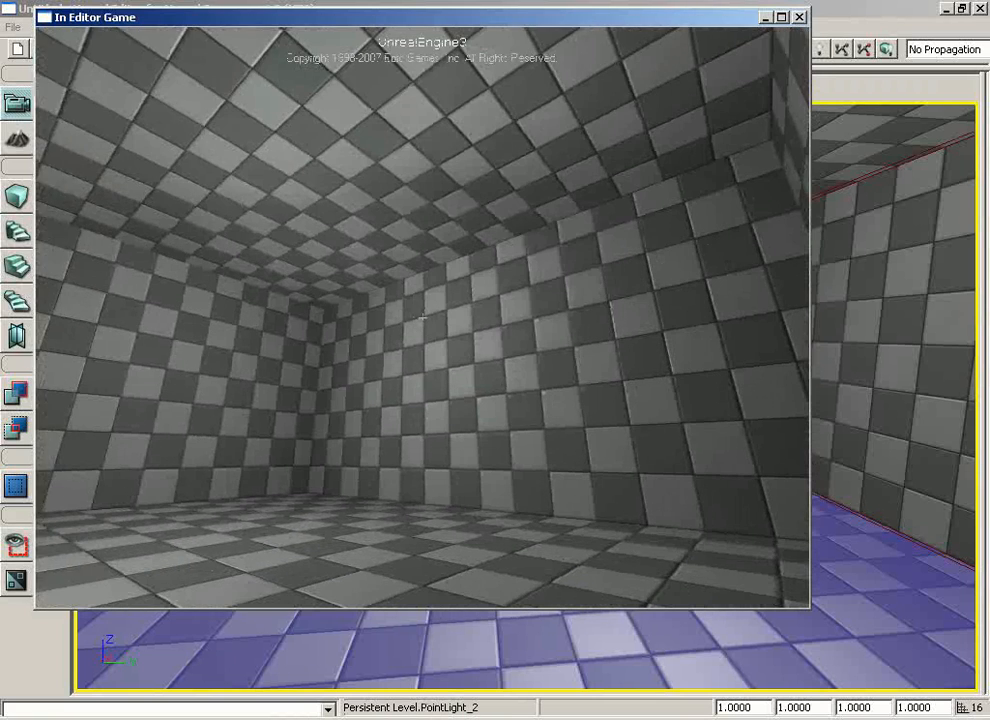
key("Escape")
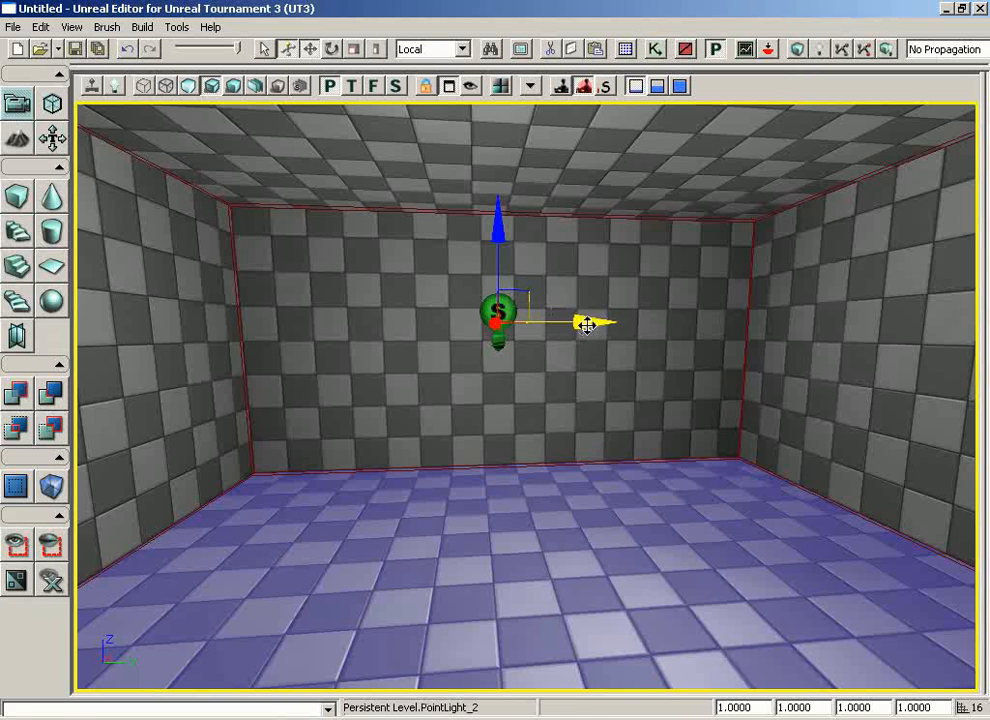
Nudge the point light slightly along its Y axis, play-test the level from the floor again, and end the test
left_click(585, 323)
left_click_drag(585, 323, 581, 323)
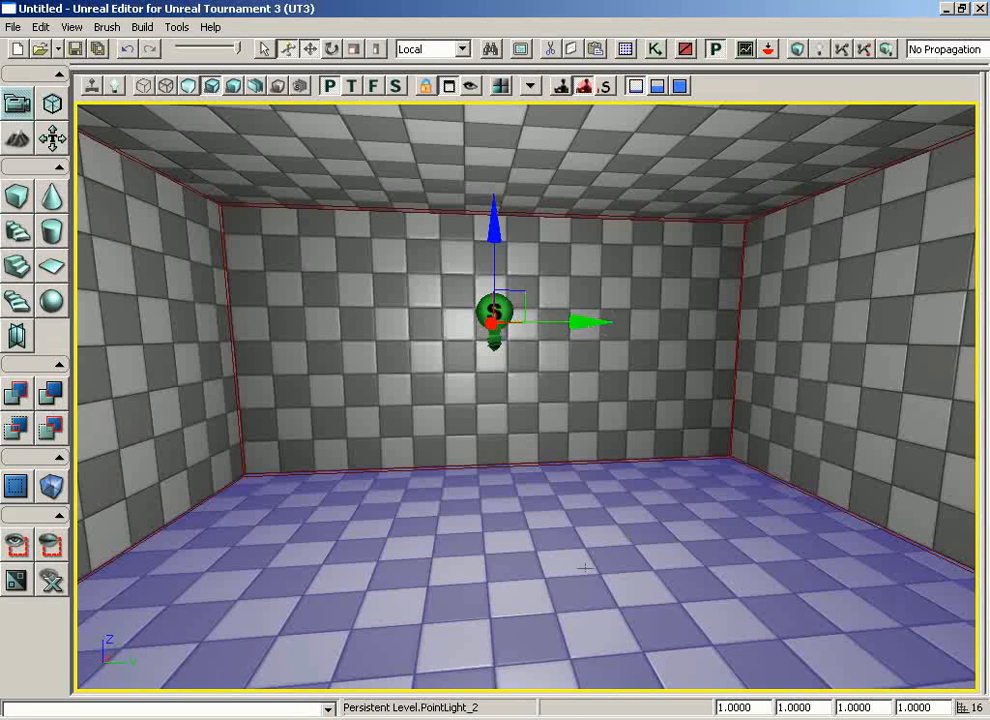
right_click(440, 580)
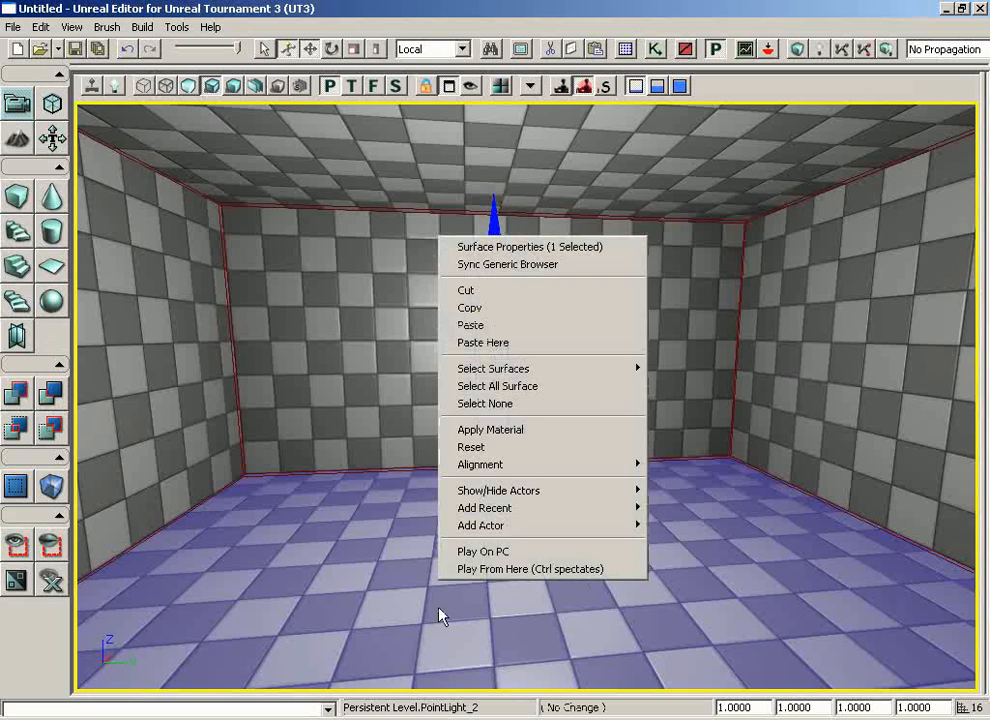
left_click(482, 569)
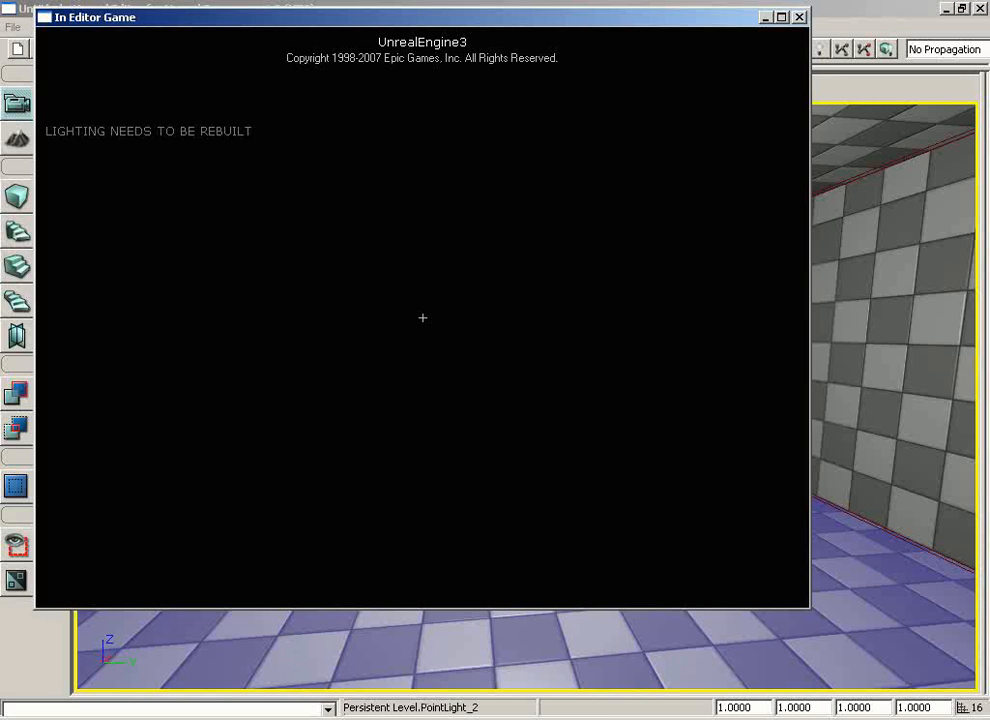
key("Escape")
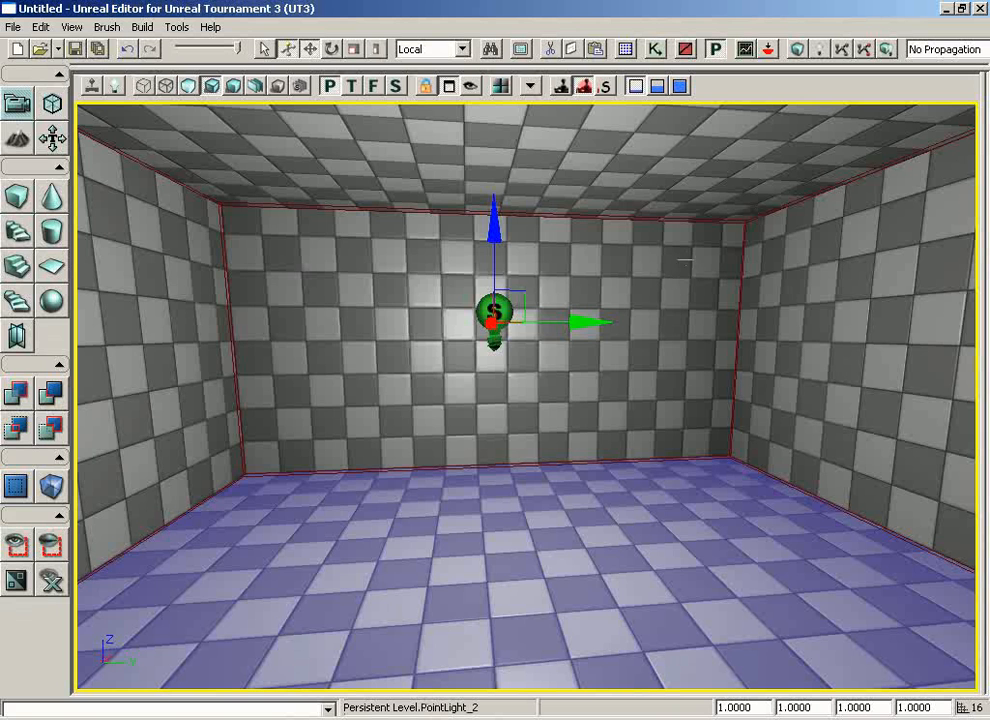
Rebuild the lighting for the moved point light with full quality, BSP and static meshes, and close the Map Check results
left_click(819, 51)
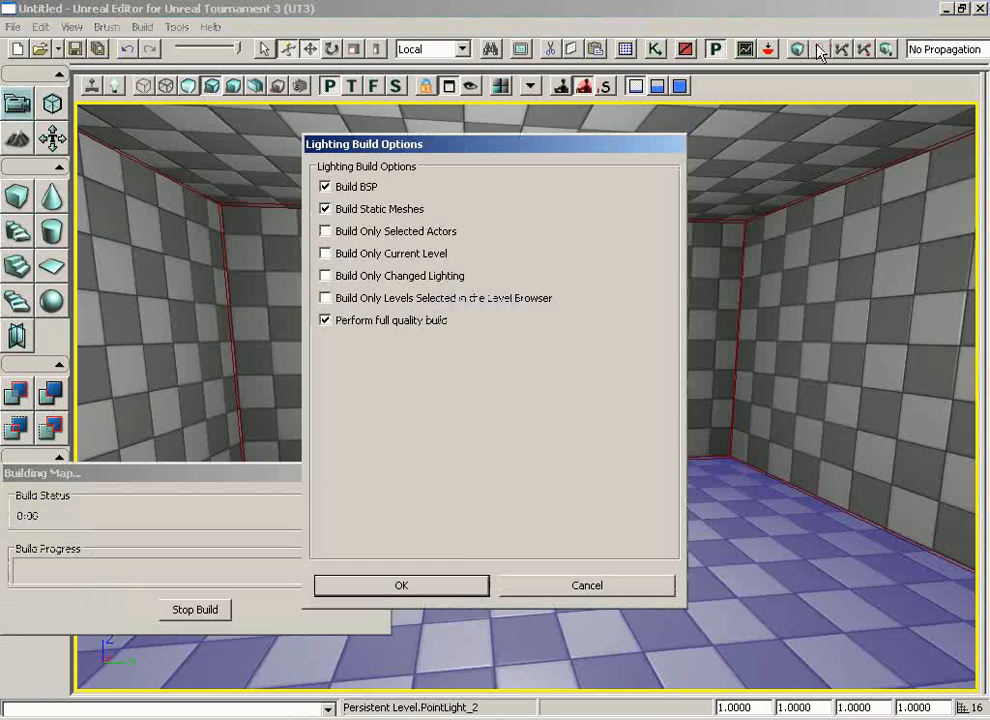
left_click(430, 588)
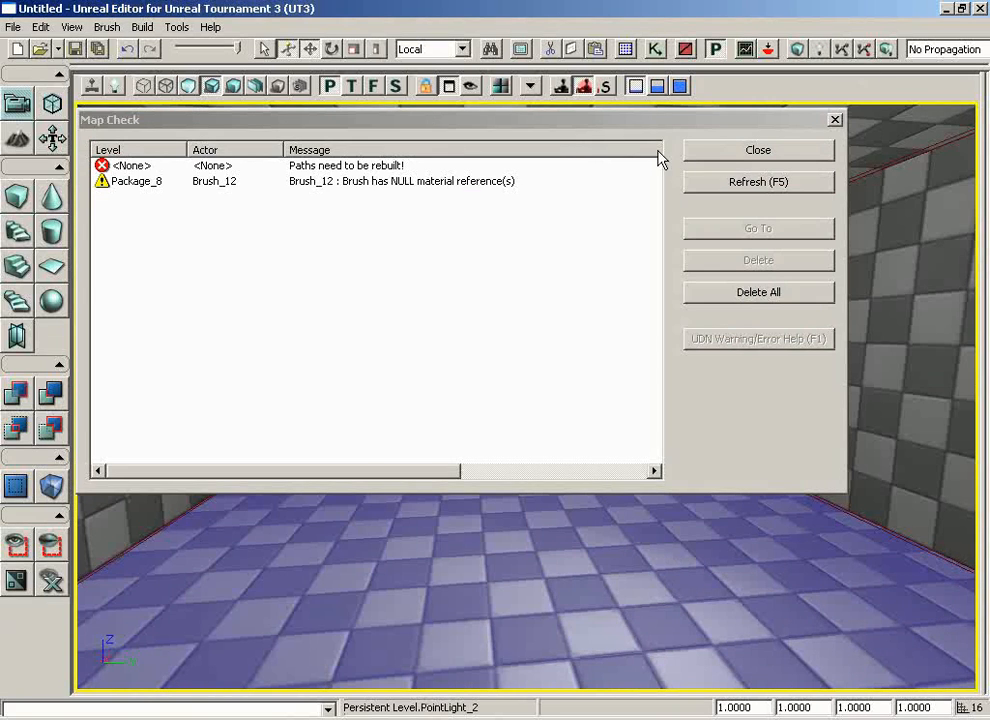
left_click(736, 157)
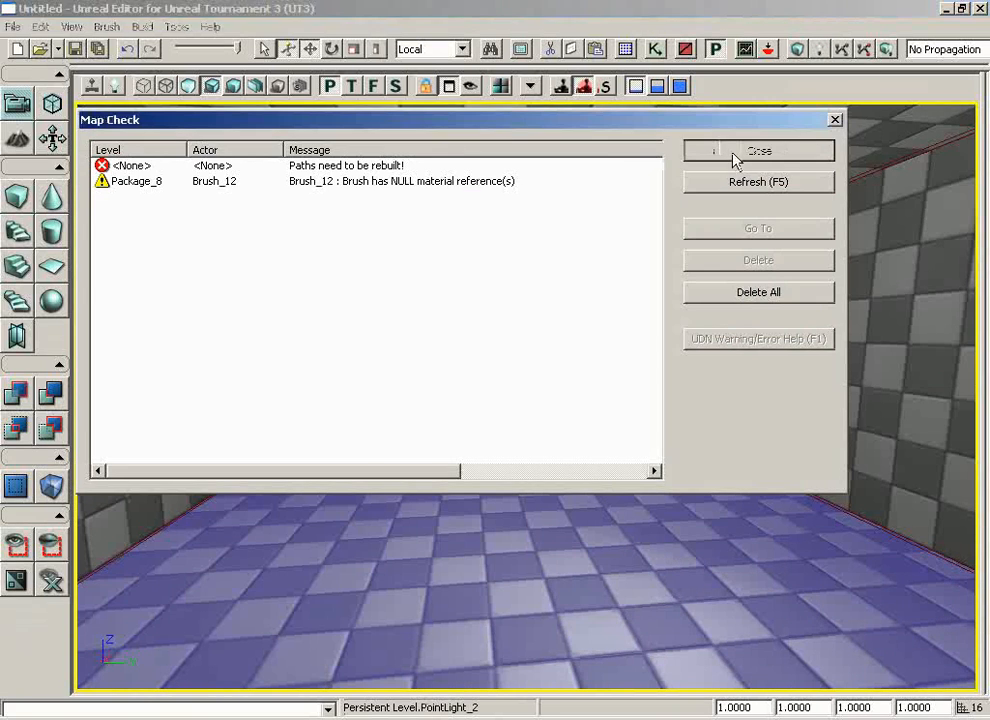
Load the ASC_Deco_Statue.upk package from the Environments content folder into the Generic Browser
left_click(630, 55)
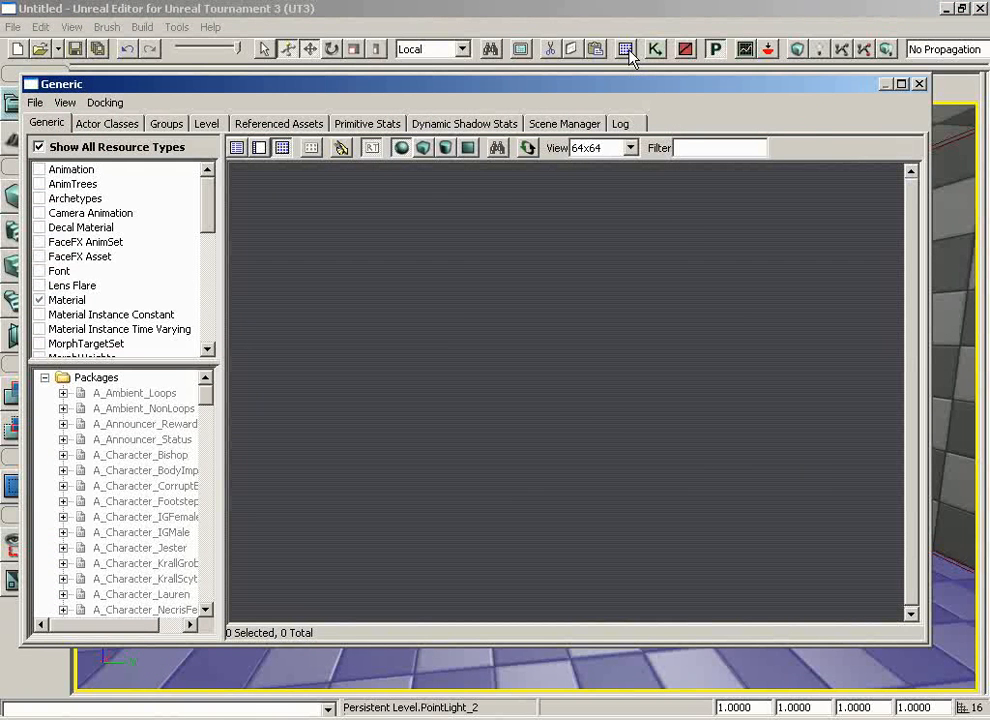
left_click(35, 103)
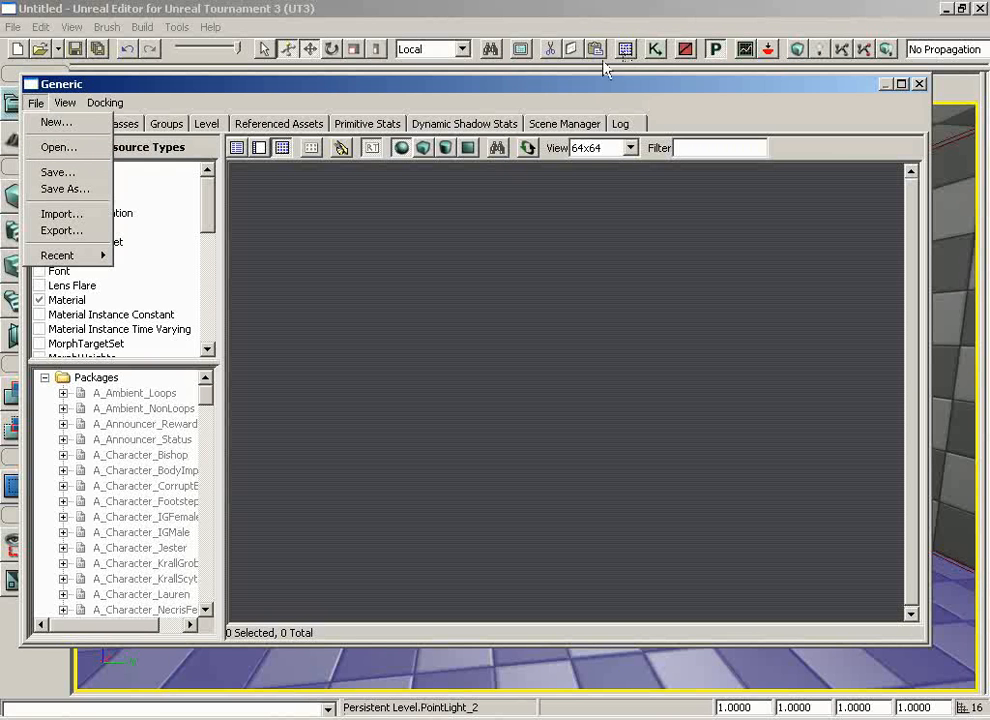
left_click(55, 147)
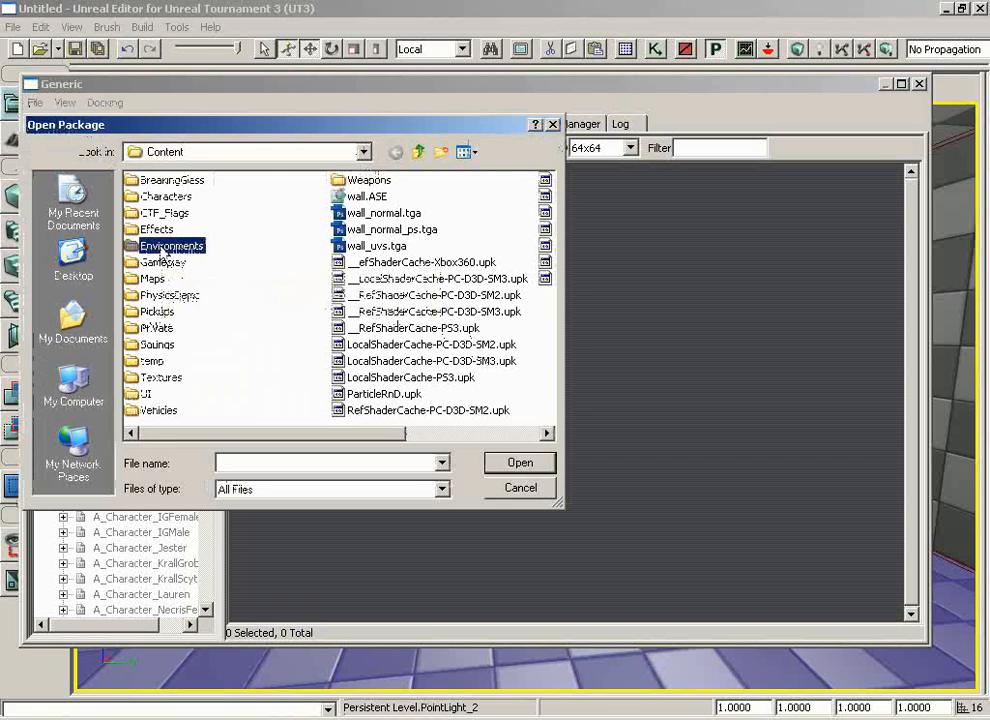
double_click(170, 245)
left_click(193, 262)
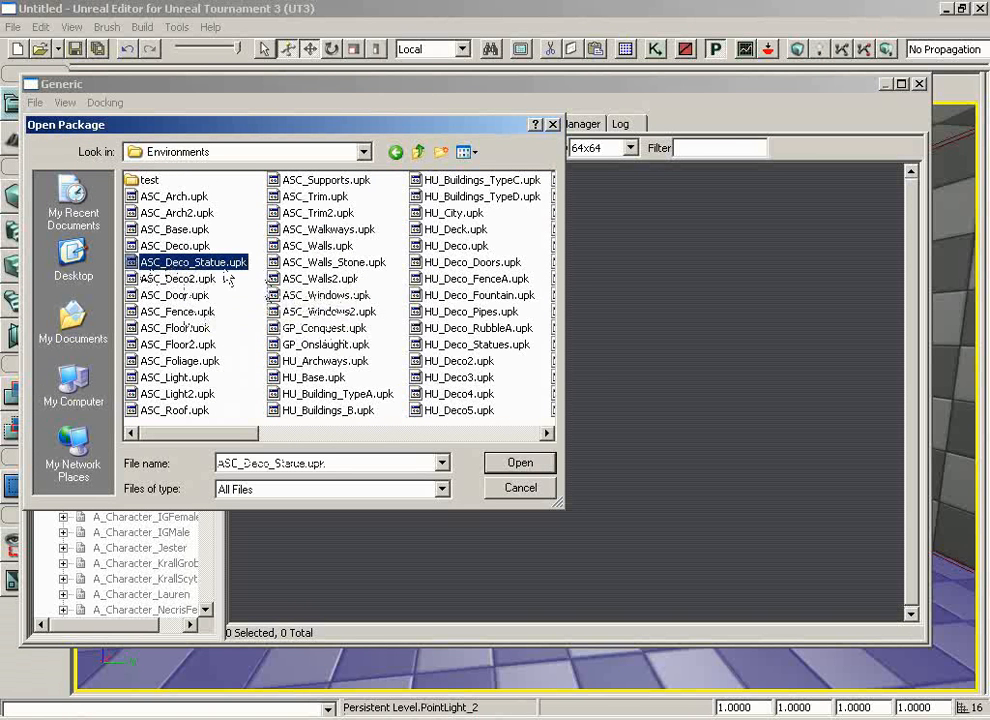
left_click(516, 462)
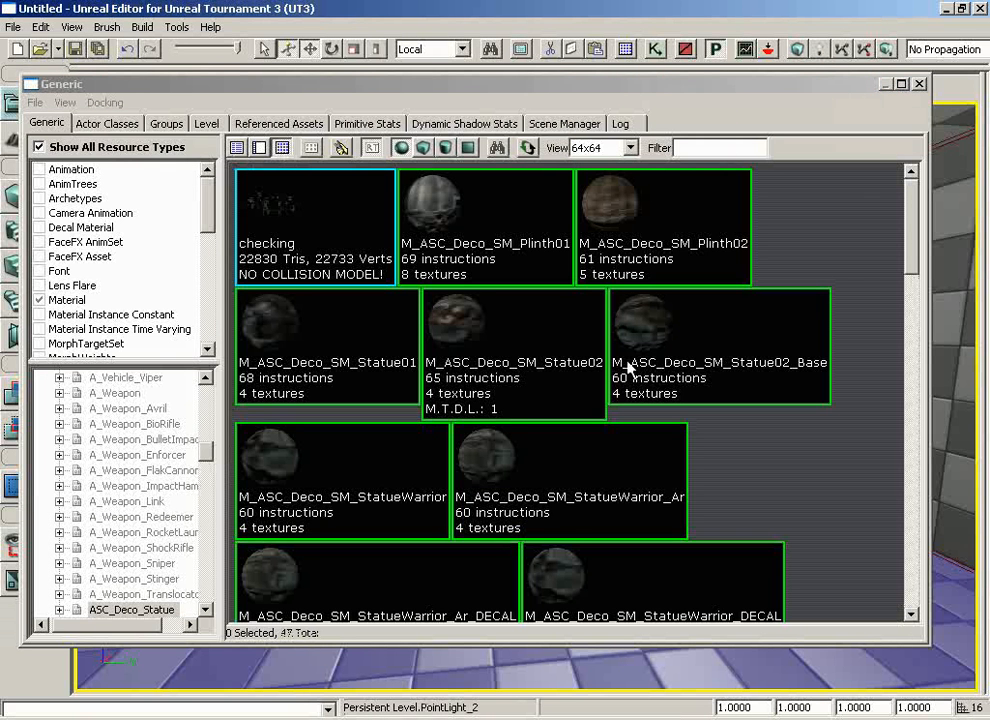
Choose the static mesh S_ASC_Deco_SM_Statue_Warrior02 from the package and add it as an actor on the room's floor
scroll(895, 250, "down", 10)
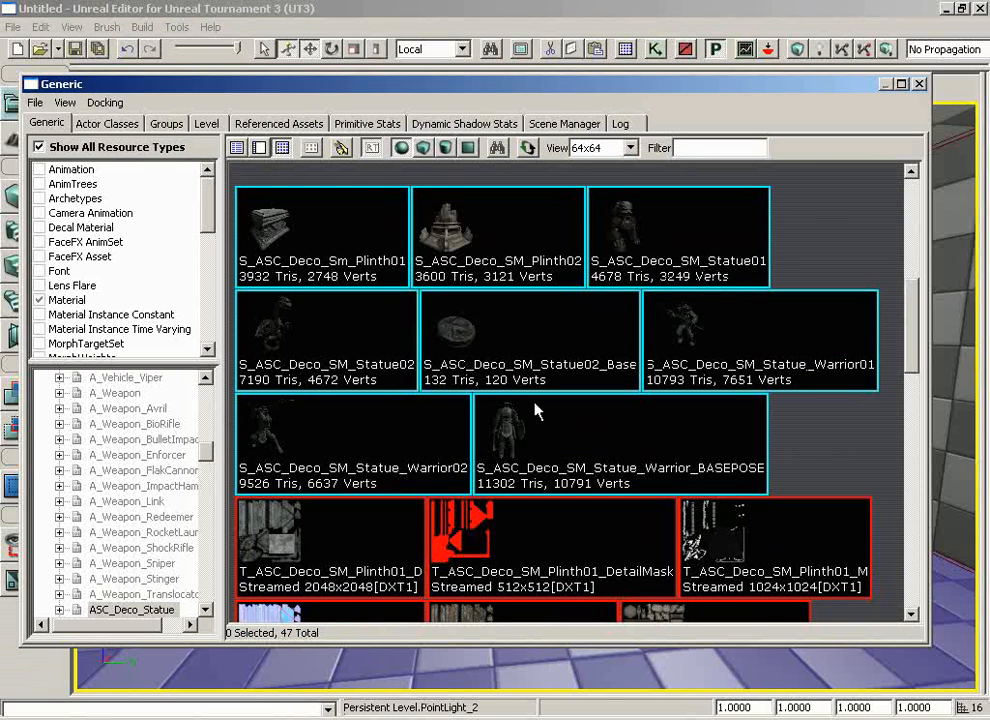
left_click(309, 431)
left_click(919, 84)
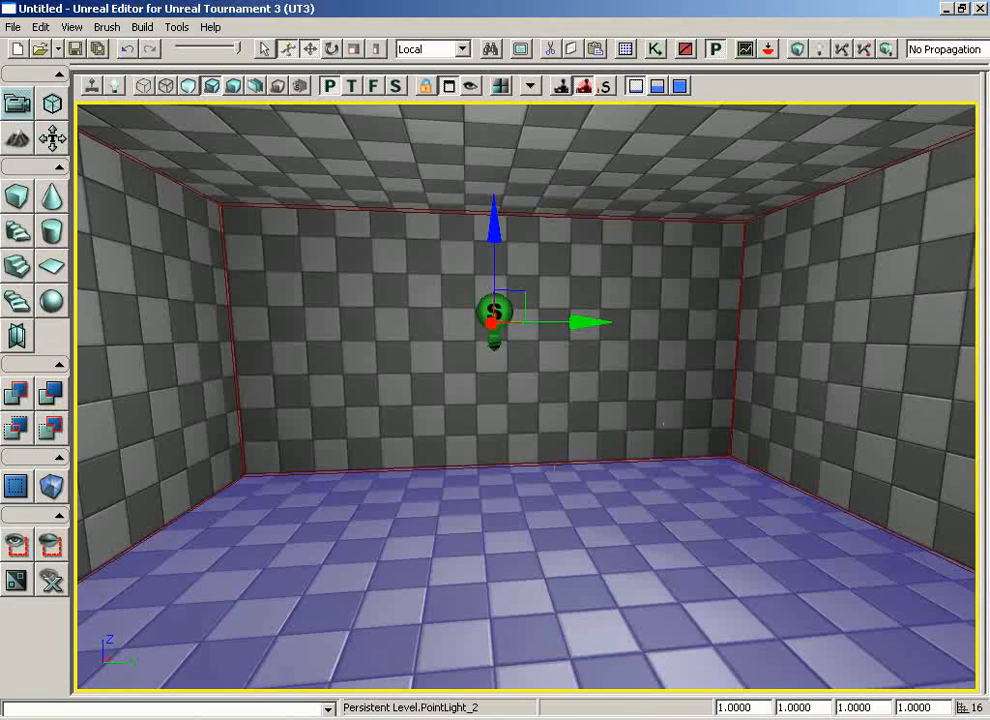
right_click(436, 548)
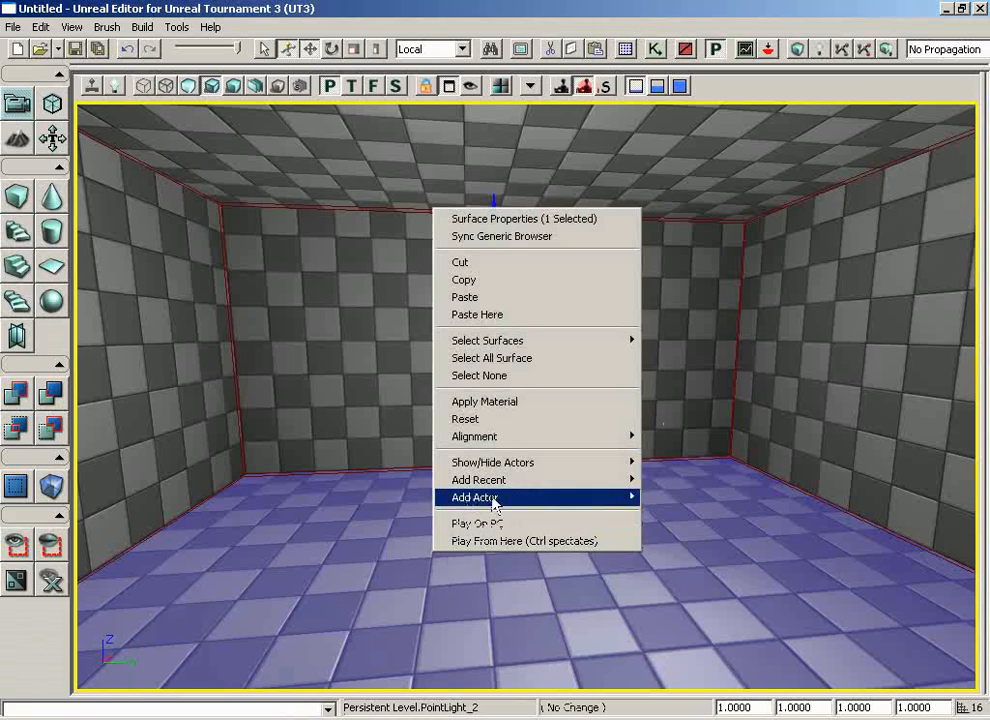
mouse_move(495, 499)
left_click(283, 503)
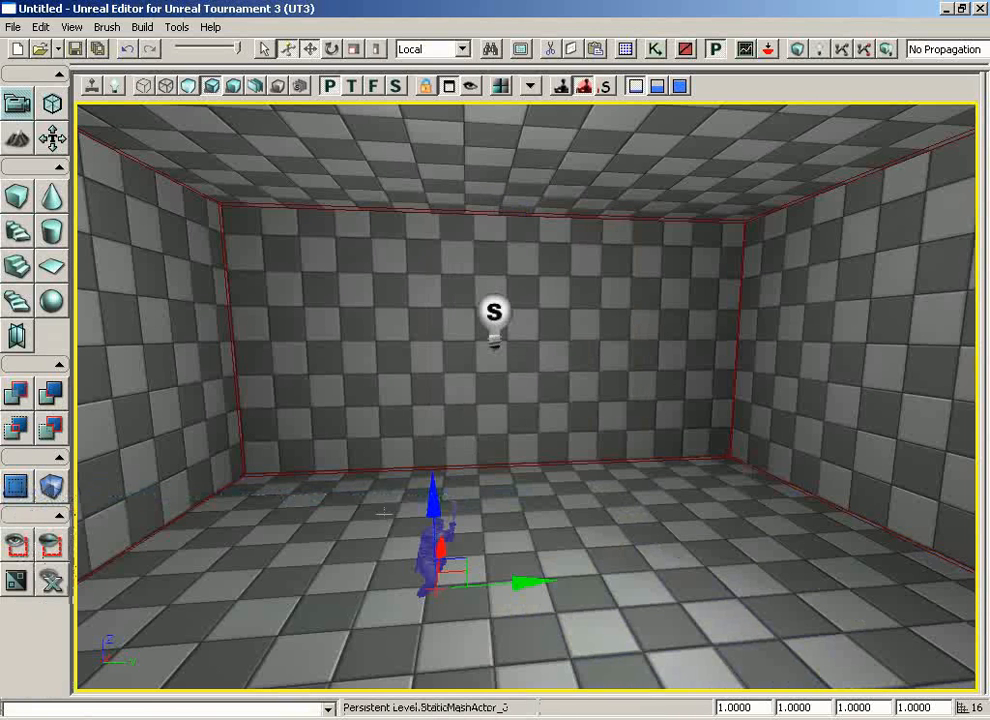
Set the warrior statue's overall draw scale to 5 and view the enlarged statue together with the point light
left_click(758, 707)
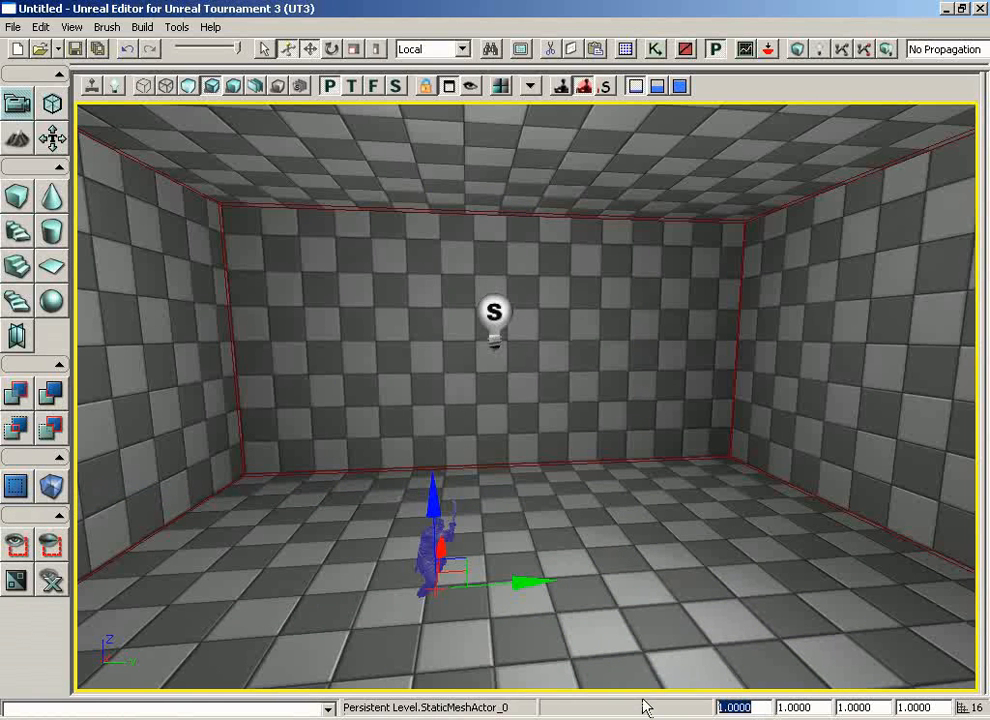
type("5")
key("Return")
left_click_drag(713, 467, 675, 435)
middle_click_drag(675, 435, 702, 452)
left_click_drag(632, 584, 474, 583)
left_click_drag(676, 466, 712, 489)
Play-test the level from the floor beside the statue, walk around it to examine its lighting, and end the test
right_click(660, 558)
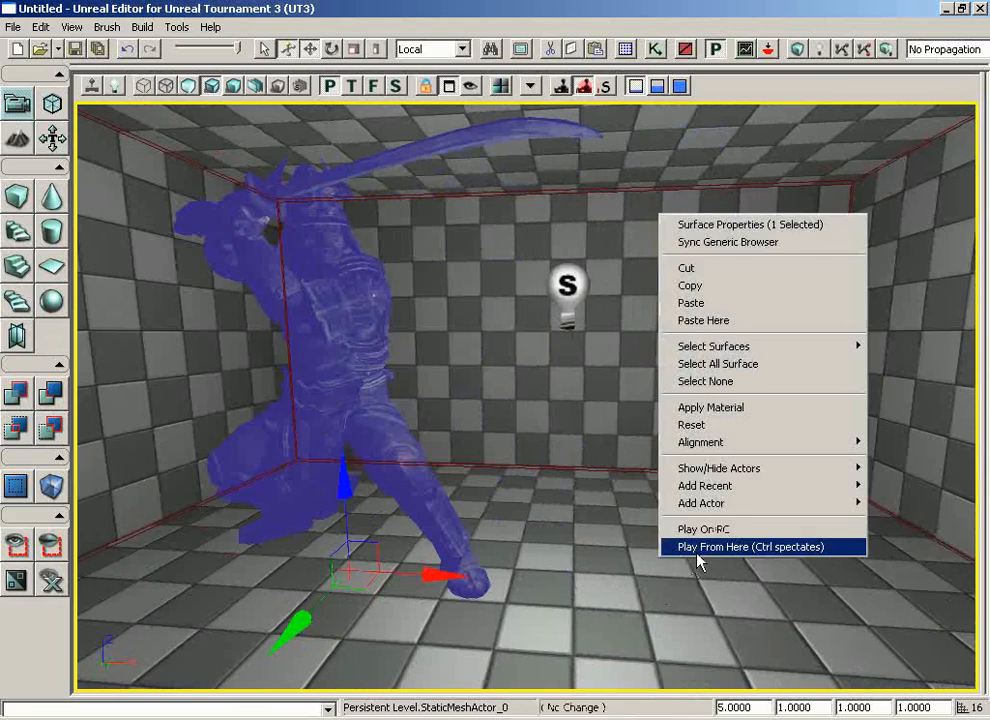
left_click(688, 529)
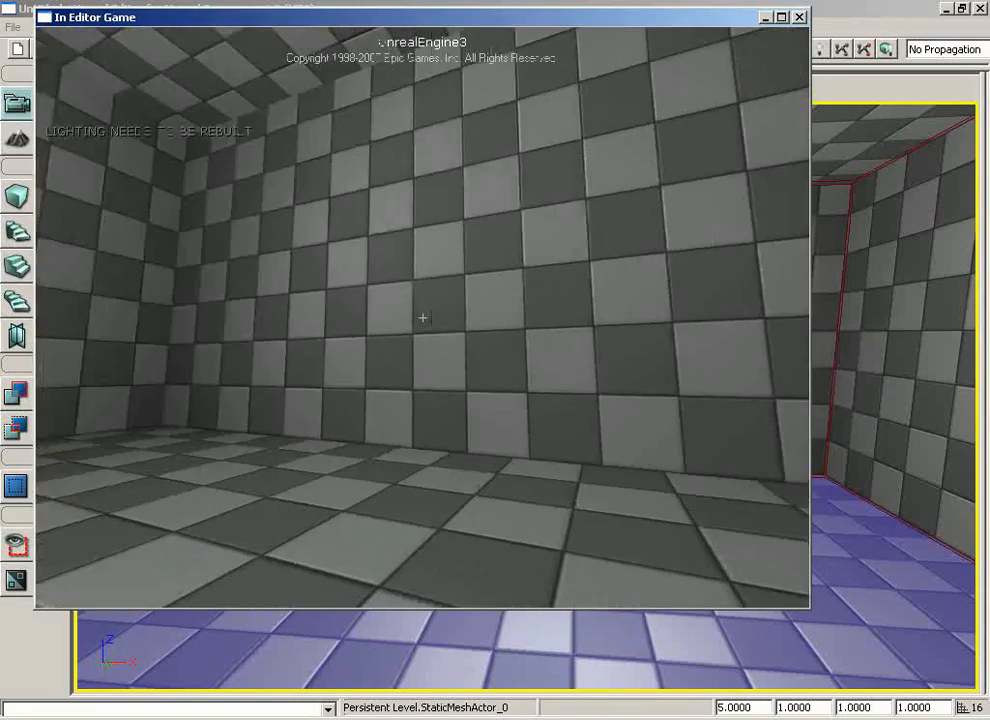
key("s")
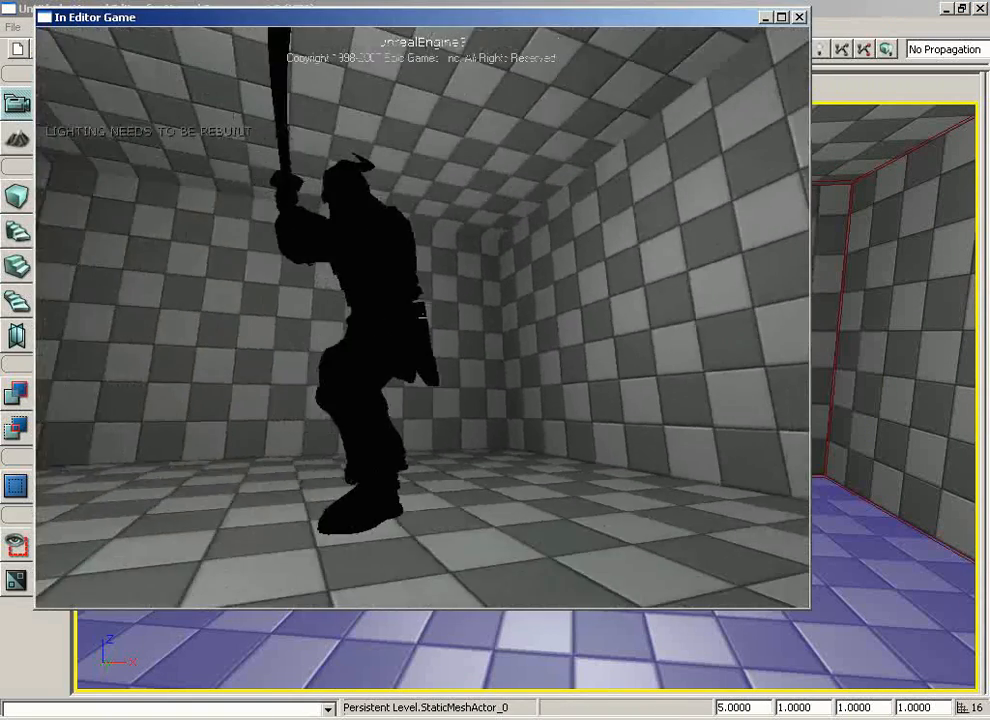
key("w")
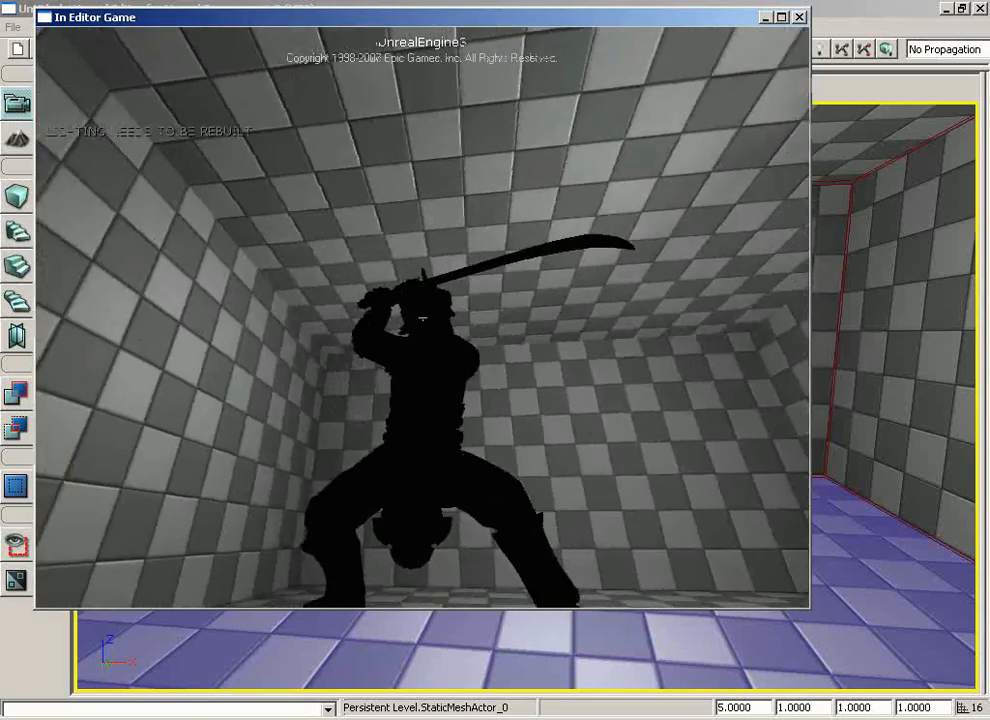
key("d")
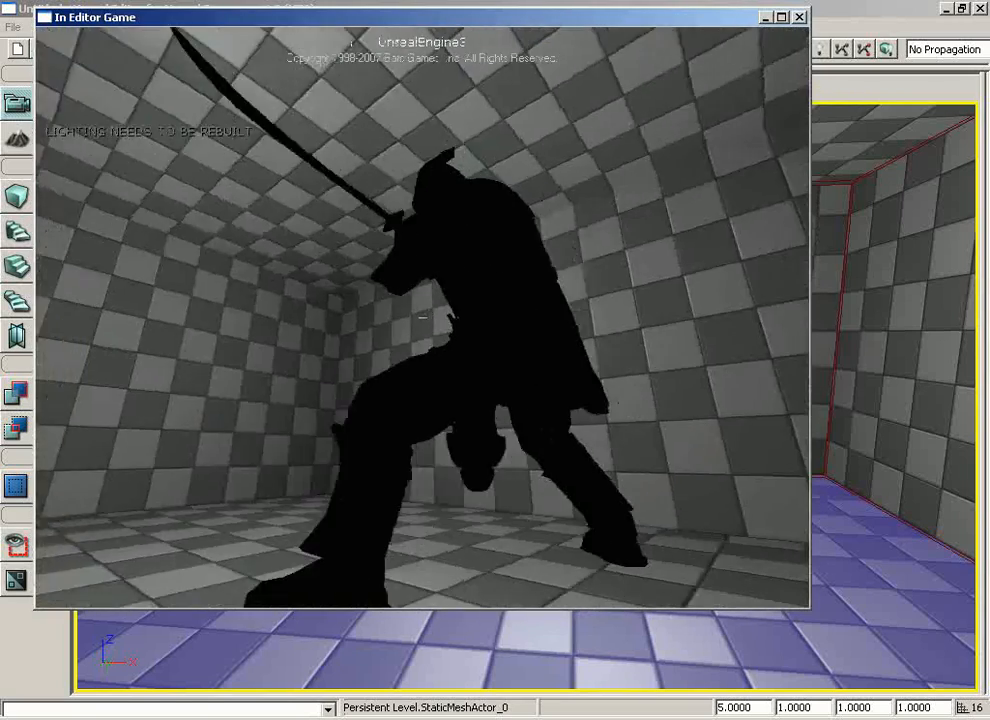
key("a")
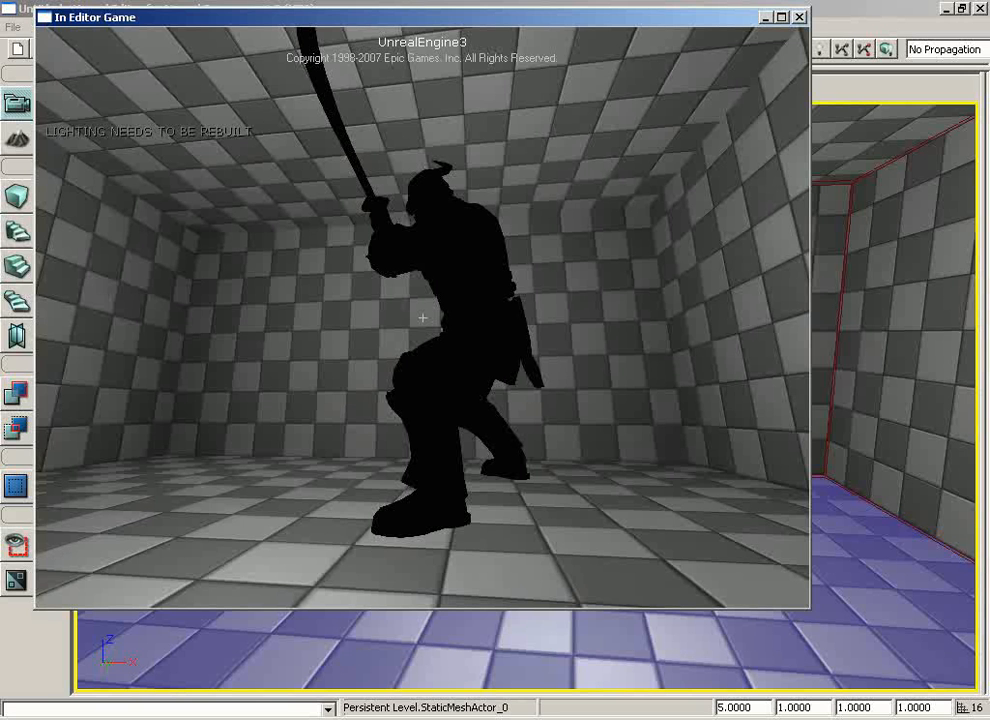
key("Escape")
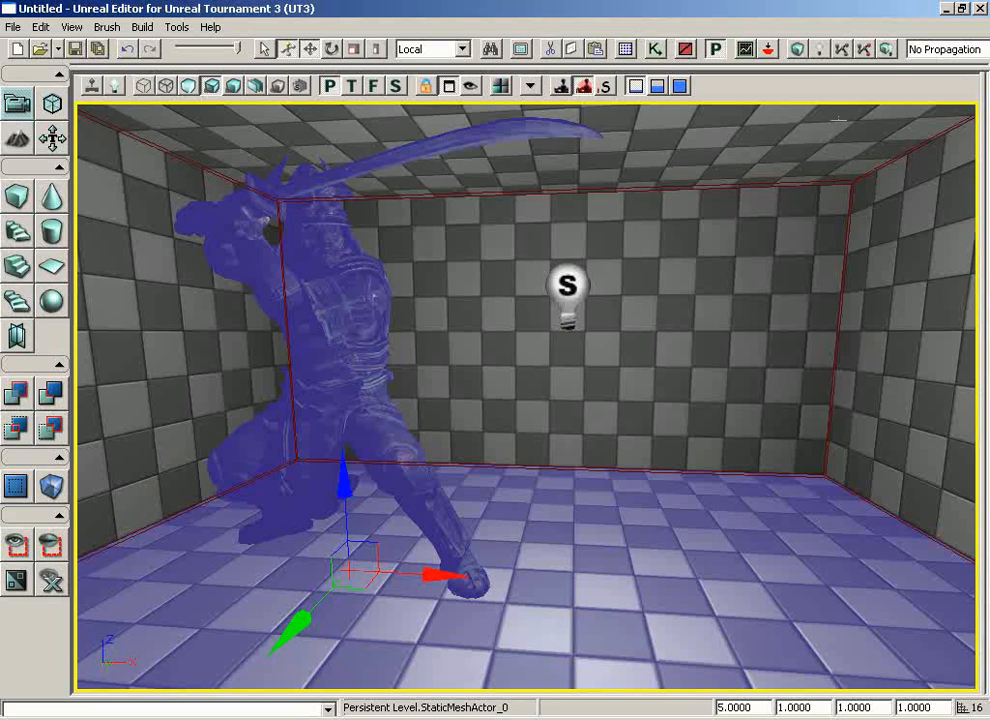
Try a full-quality lighting build restricted to the selected actors, with BSP and static meshes excluded
left_click(822, 57)
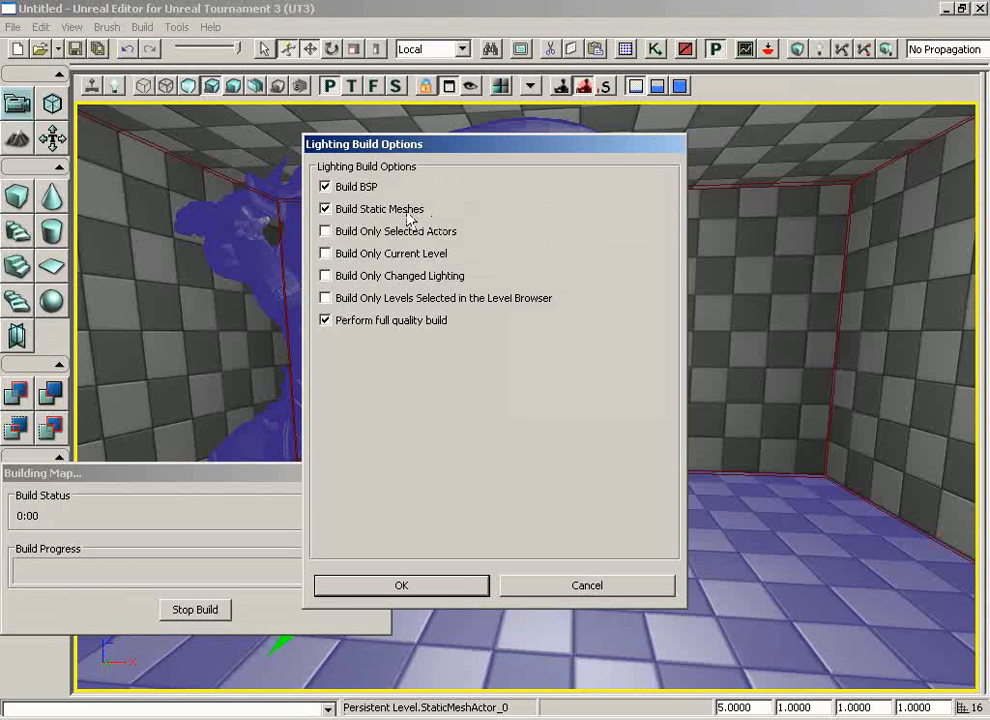
left_click(325, 209)
left_click(325, 187)
left_click(325, 209)
left_click(325, 209)
left_click(325, 231)
left_click(420, 588)
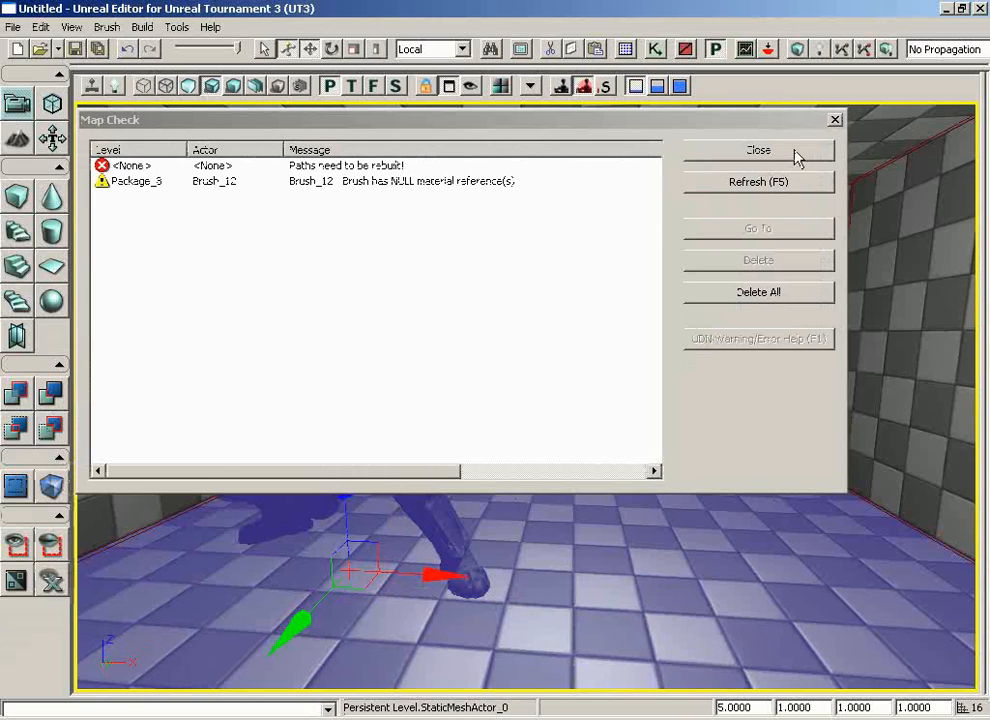
left_click(792, 149)
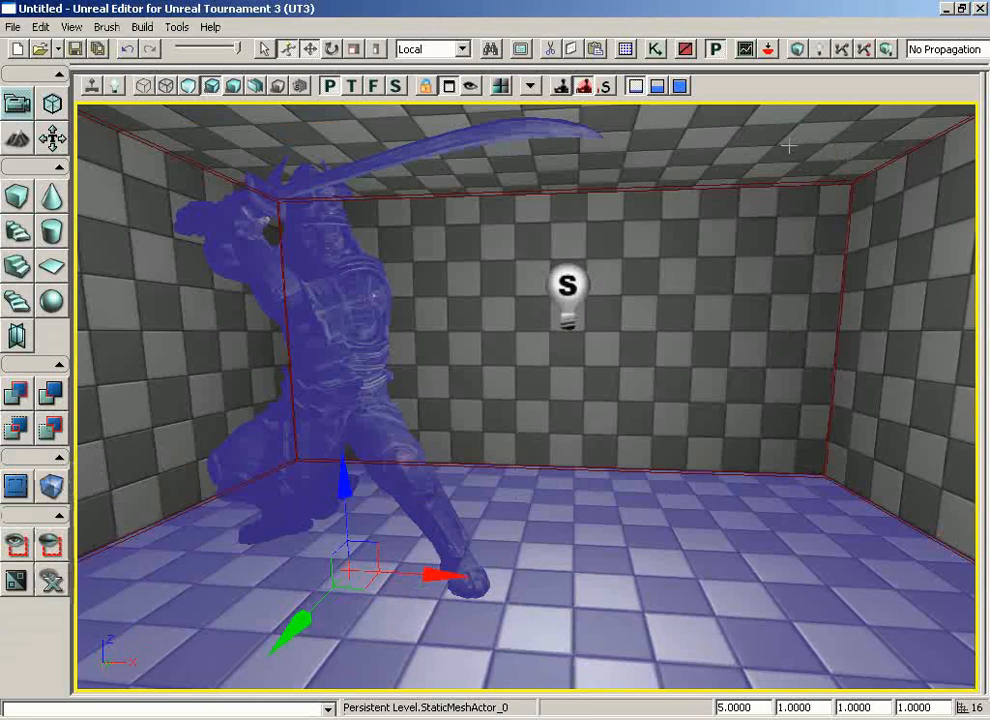
Play-test from the floor to check the statue's lighting after the restricted build, and end the test
right_click(667, 575)
left_click(704, 533)
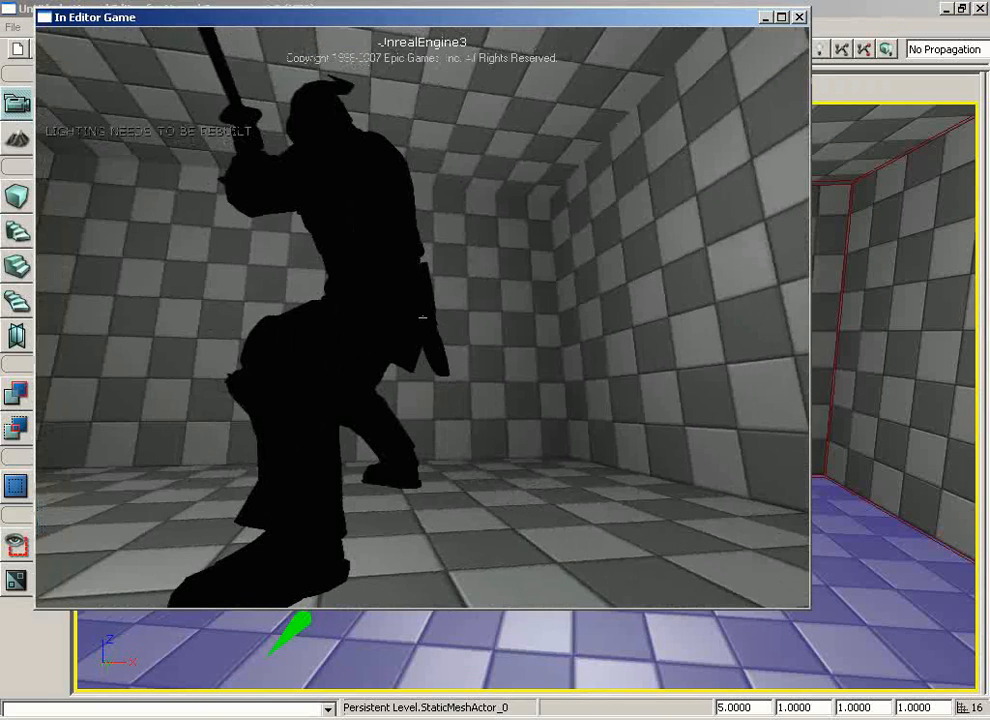
key("Escape")
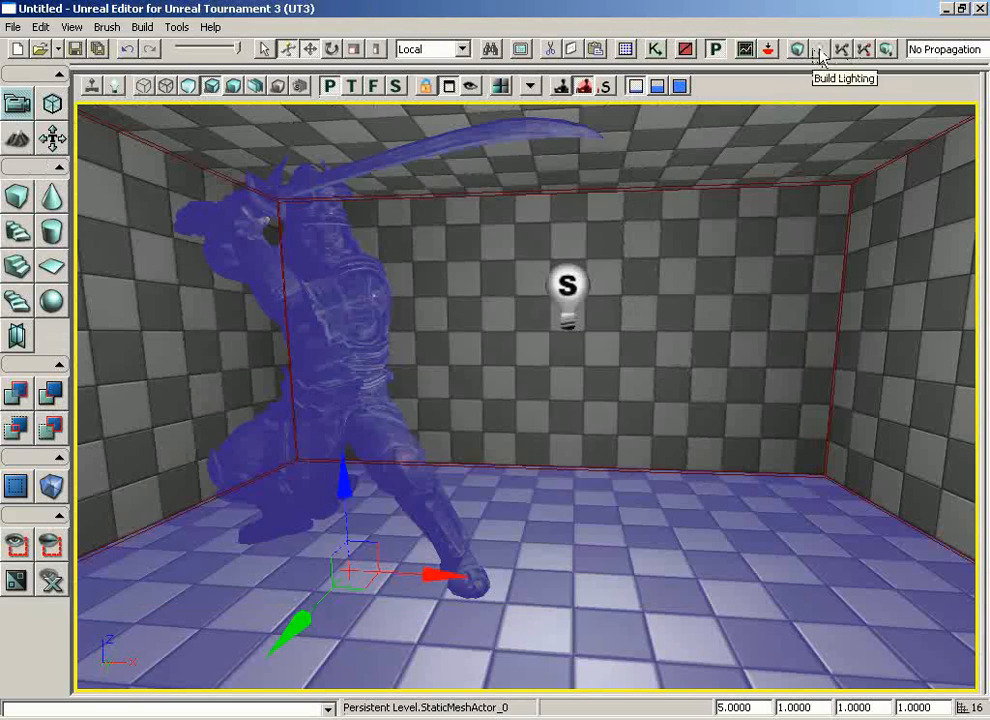
Rebuild the lighting at full quality with BSP and static meshes included and the selected-actors restriction off, and dismiss the Map Check results
left_click(818, 48)
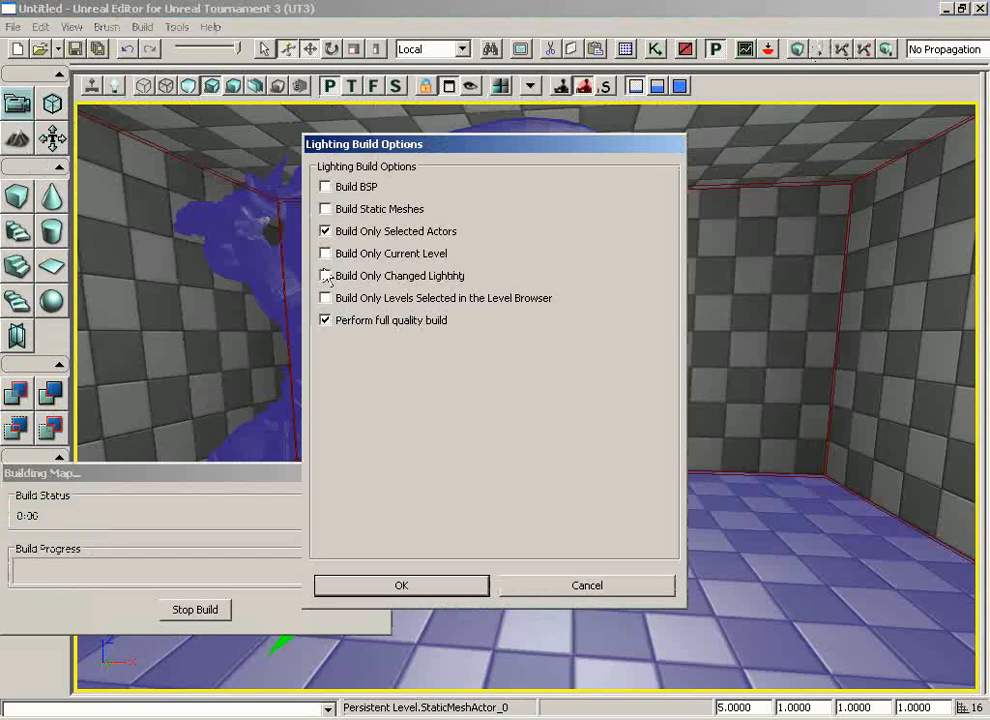
left_click(325, 187)
left_click(325, 231)
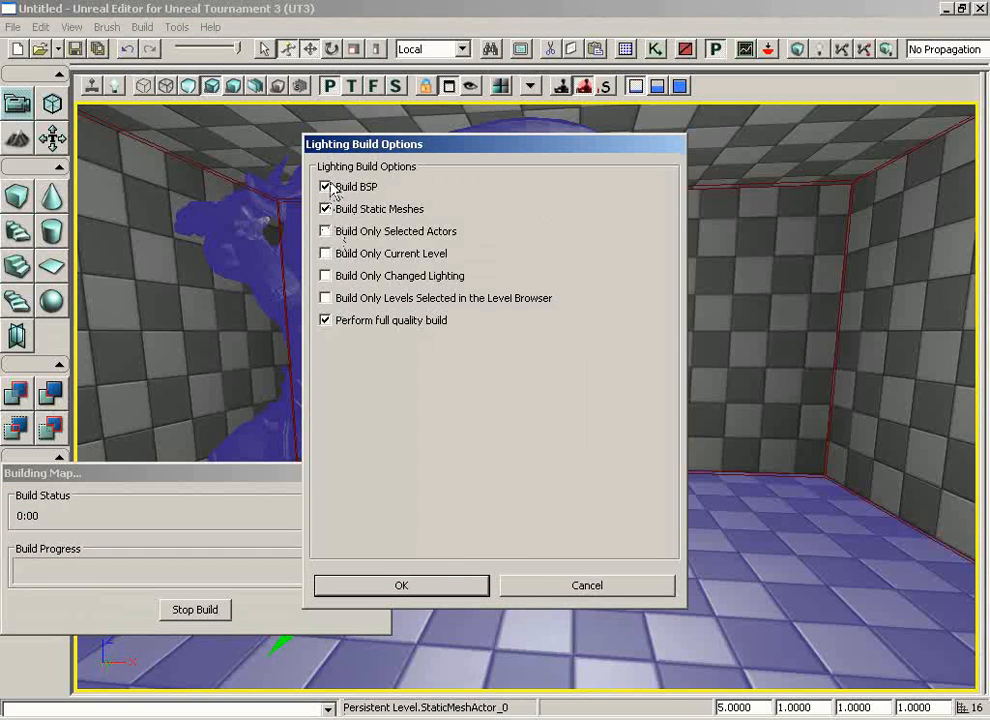
left_click(422, 588)
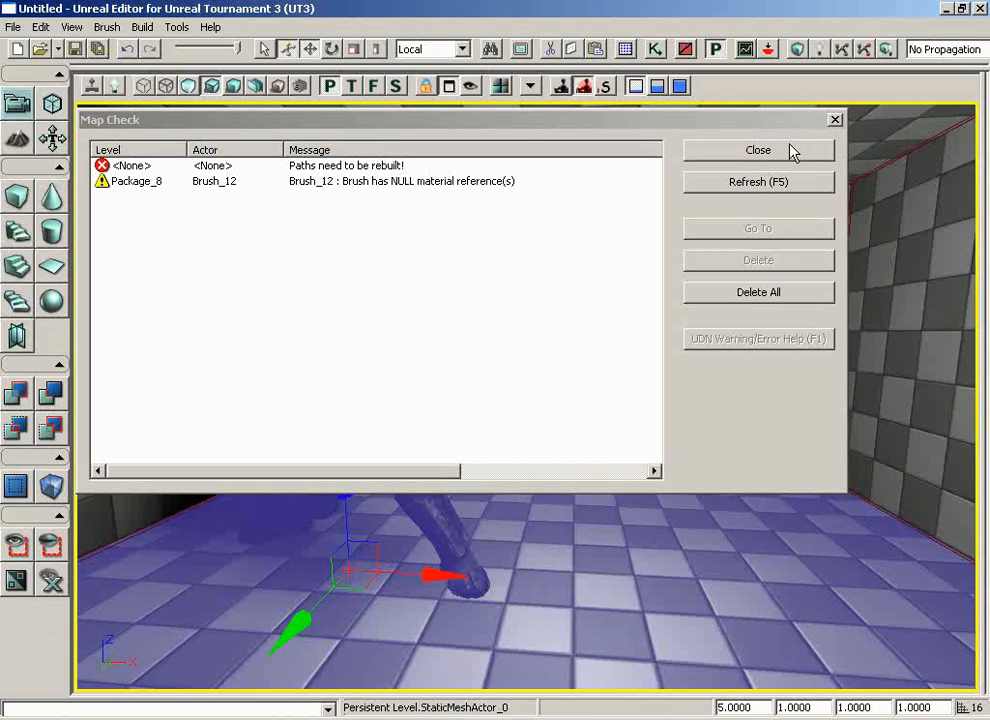
left_click(792, 151)
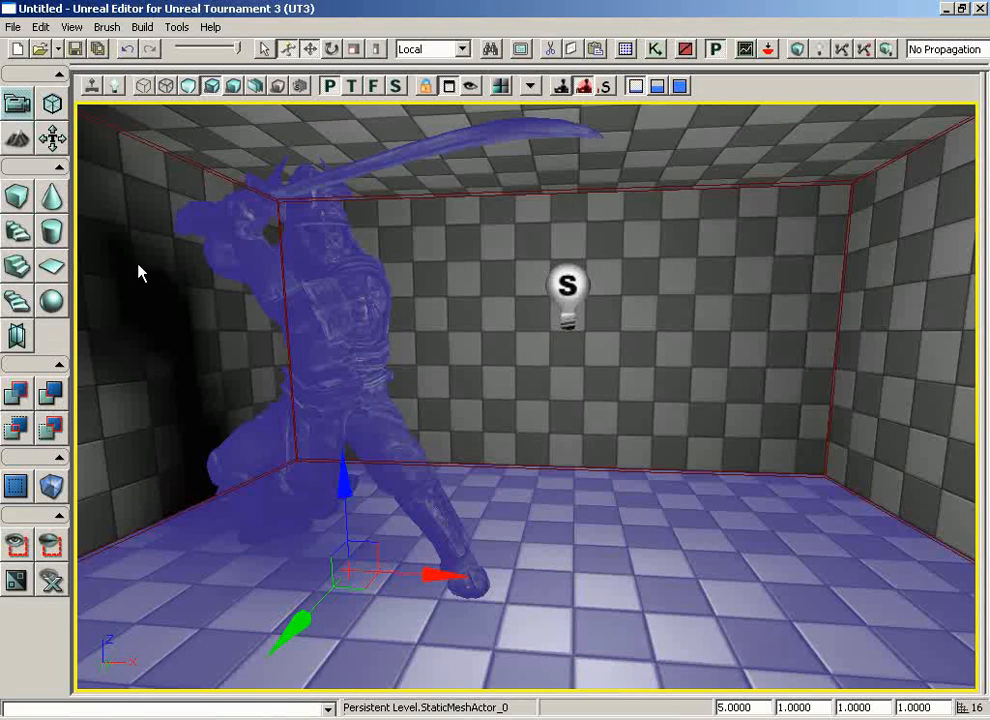
Play-test from the floor, walk around the statue to examine its lit surfaces and the shadow on the wall, and end the test
left_click_drag(683, 547, 695, 590)
right_click(579, 549)
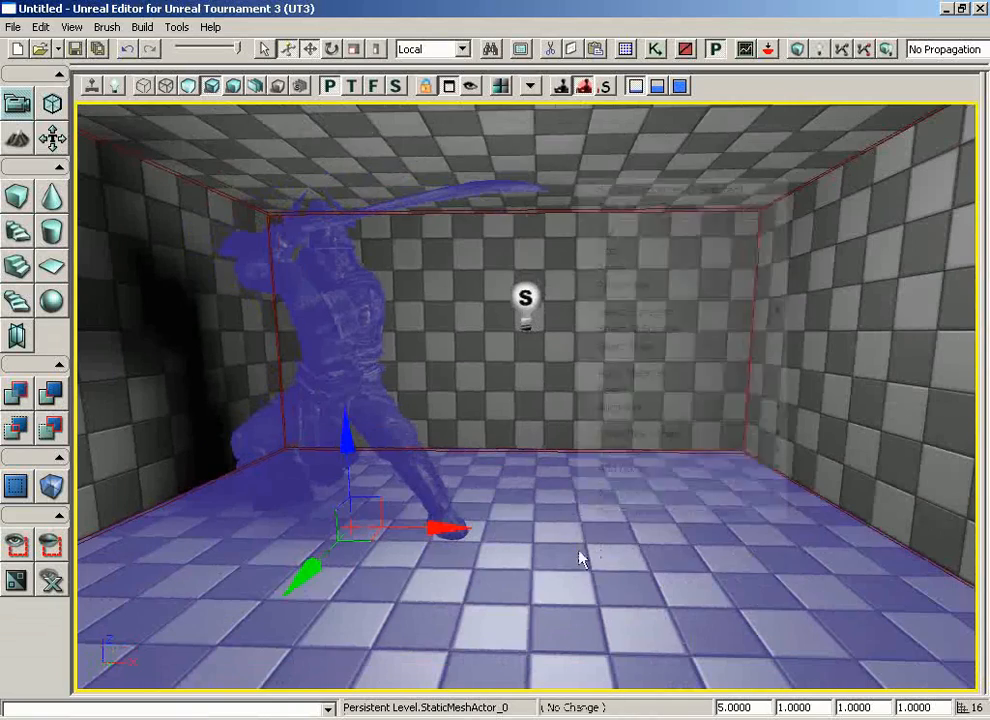
left_click(628, 514)
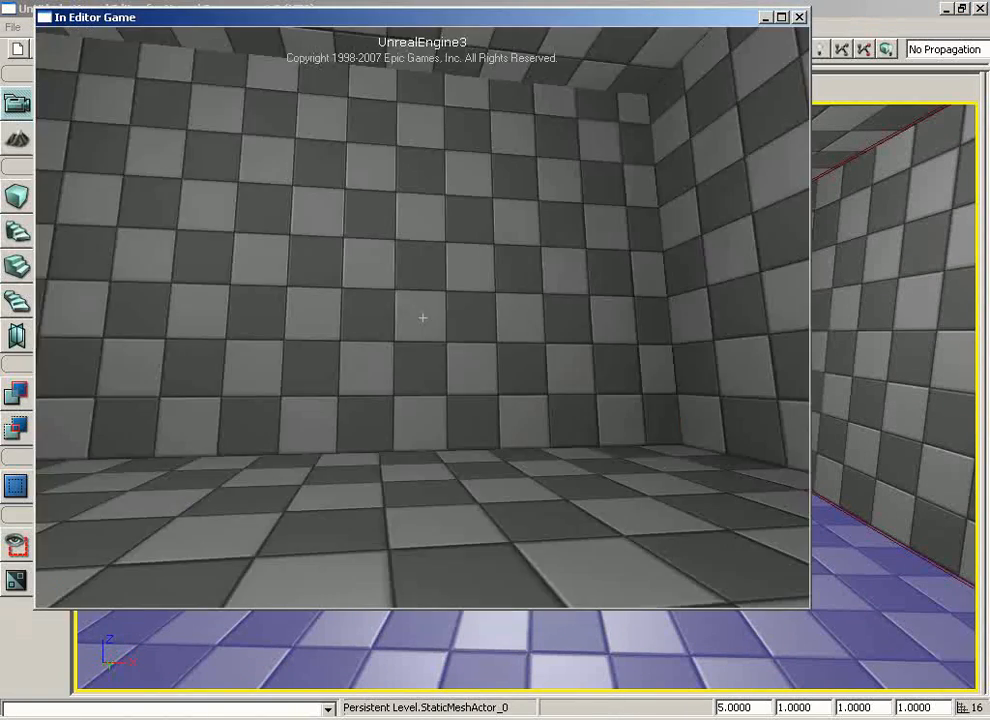
key("s")
key("a")
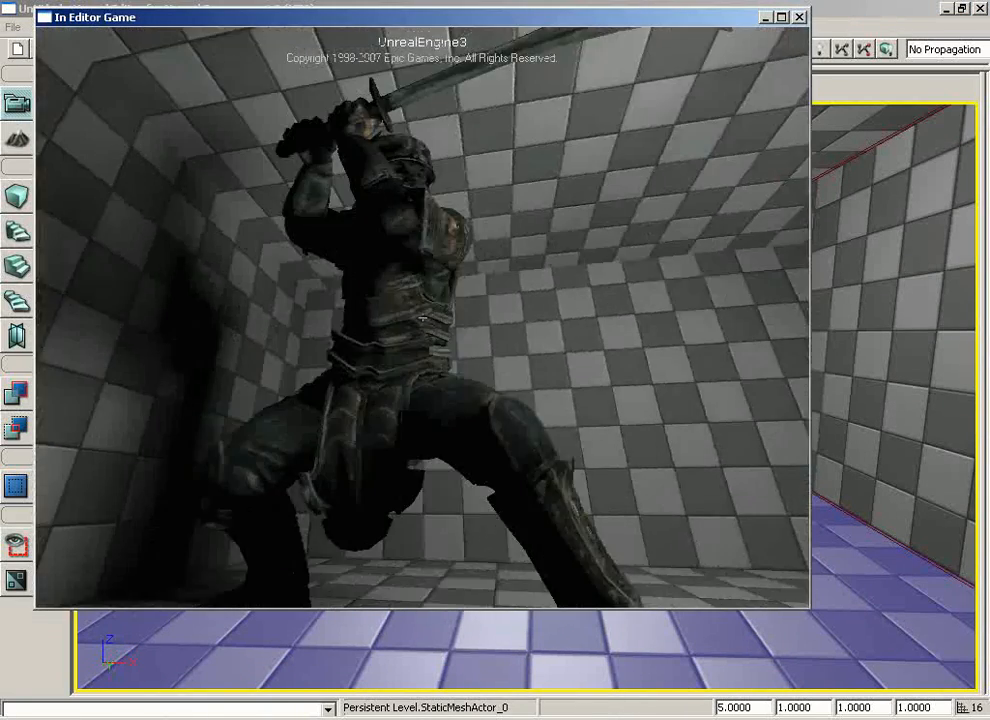
key("d")
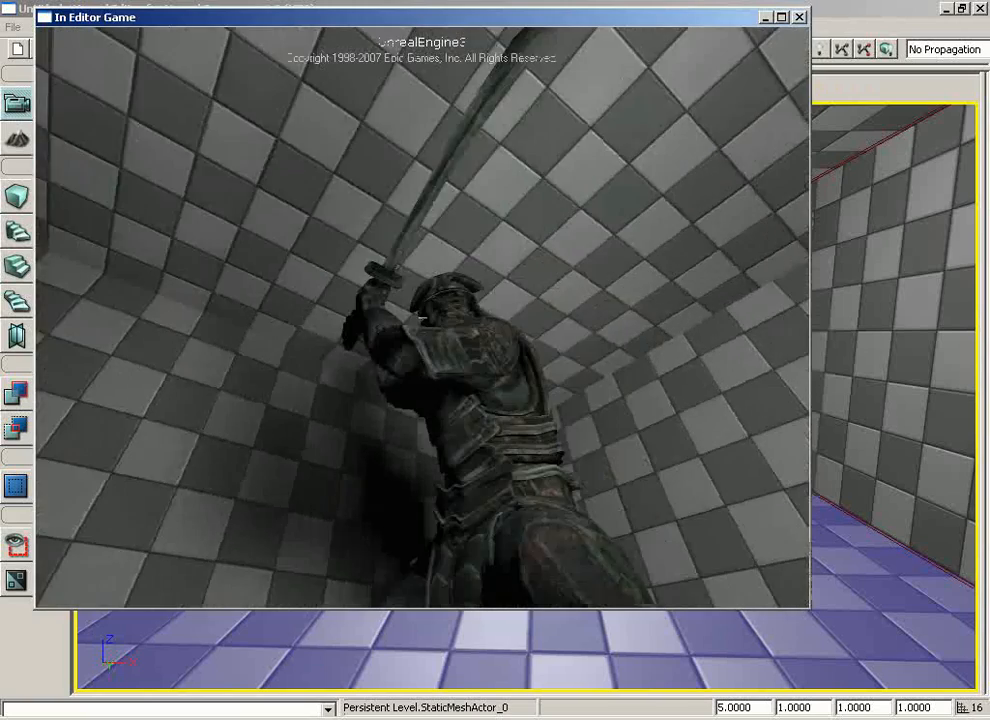
key("d")
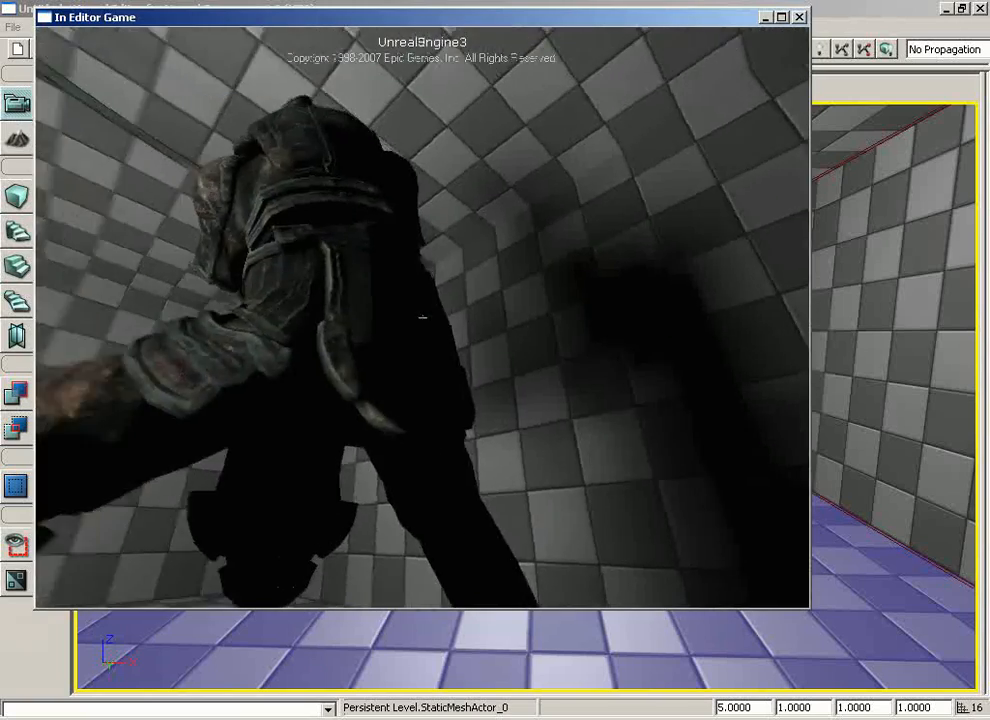
key("s")
key("a")
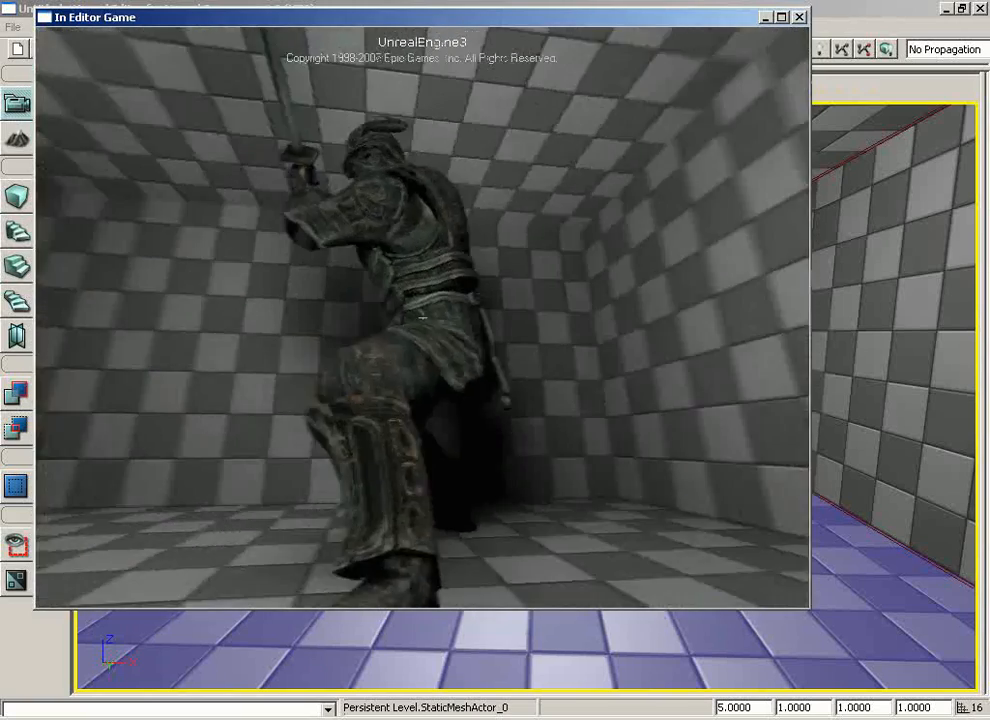
key("w")
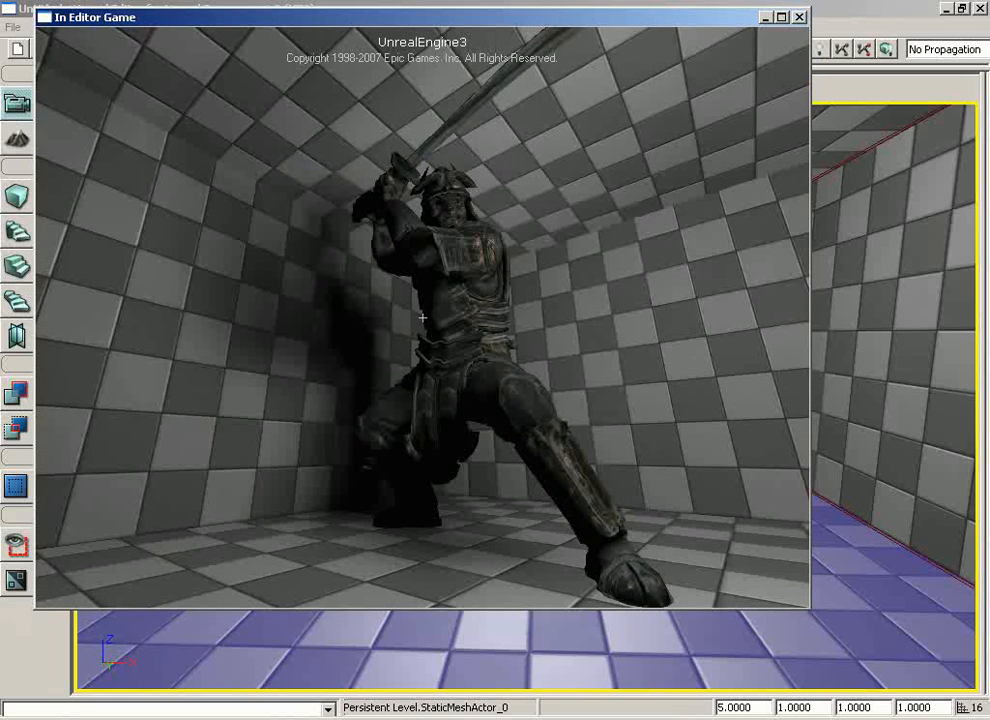
key("Escape")
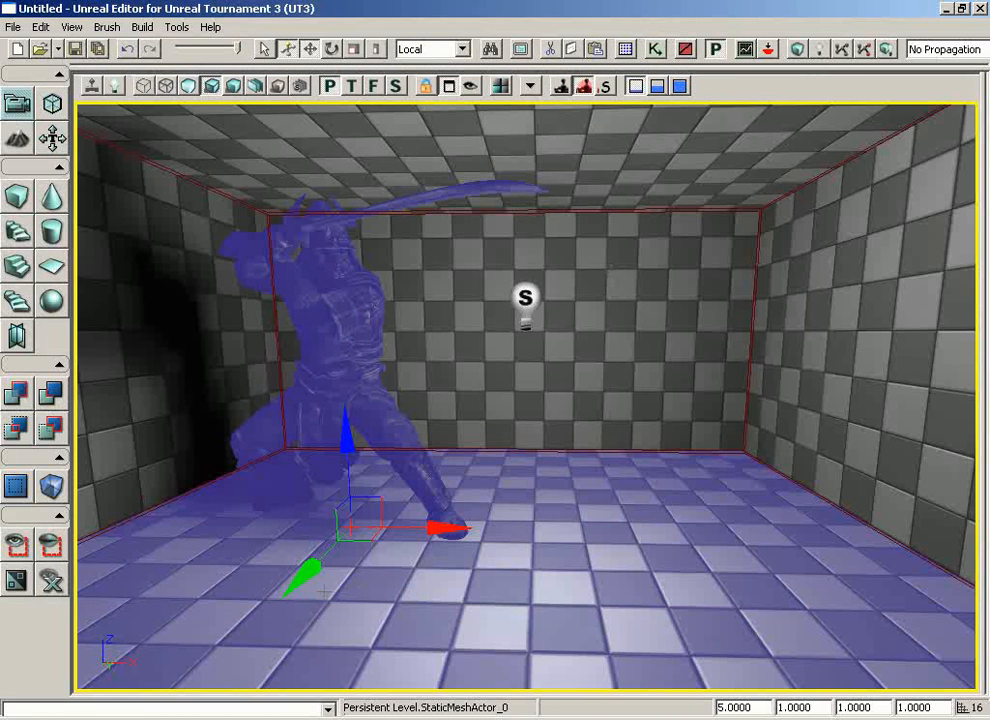
Move the warrior statue a short distance along its Y axis, away from the room's back wall
left_click_drag(307, 574, 272, 598)
left_click(307, 568)
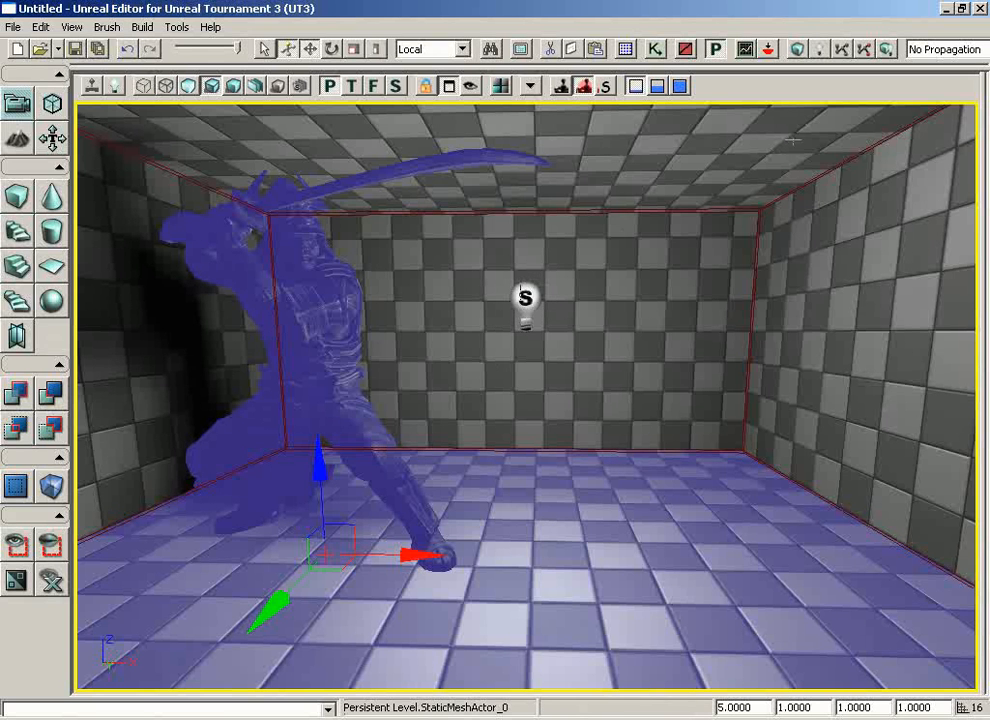
Play-test from the floor to check the moved statue before the lighting is rebuilt, and end the test
right_click(621, 563)
left_click(661, 514)
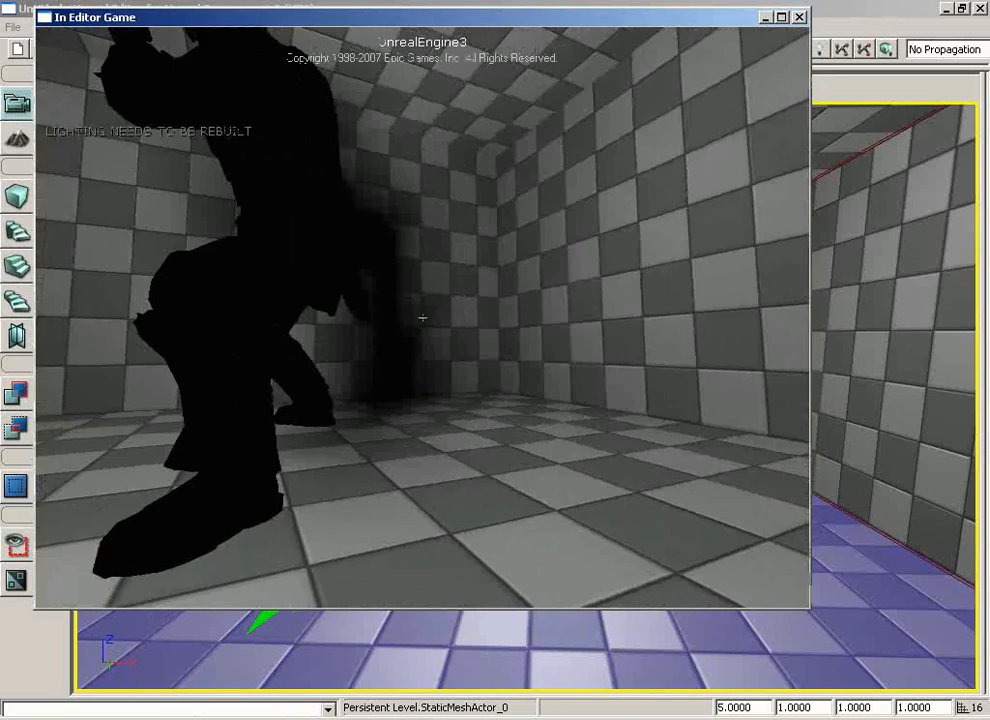
key("Escape")
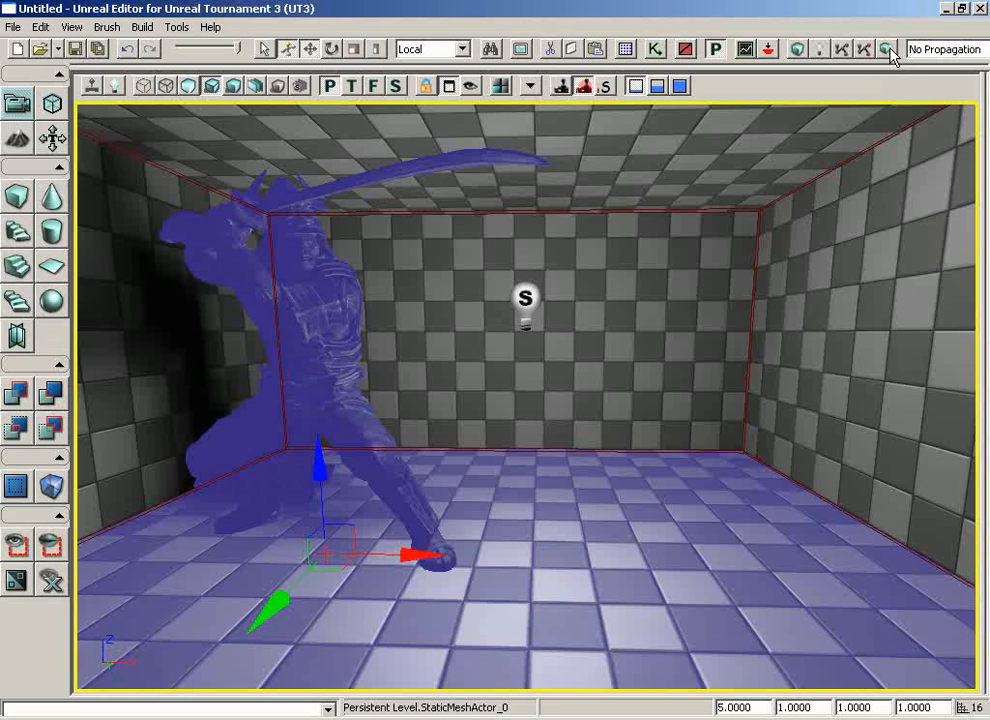
left_click(819, 52)
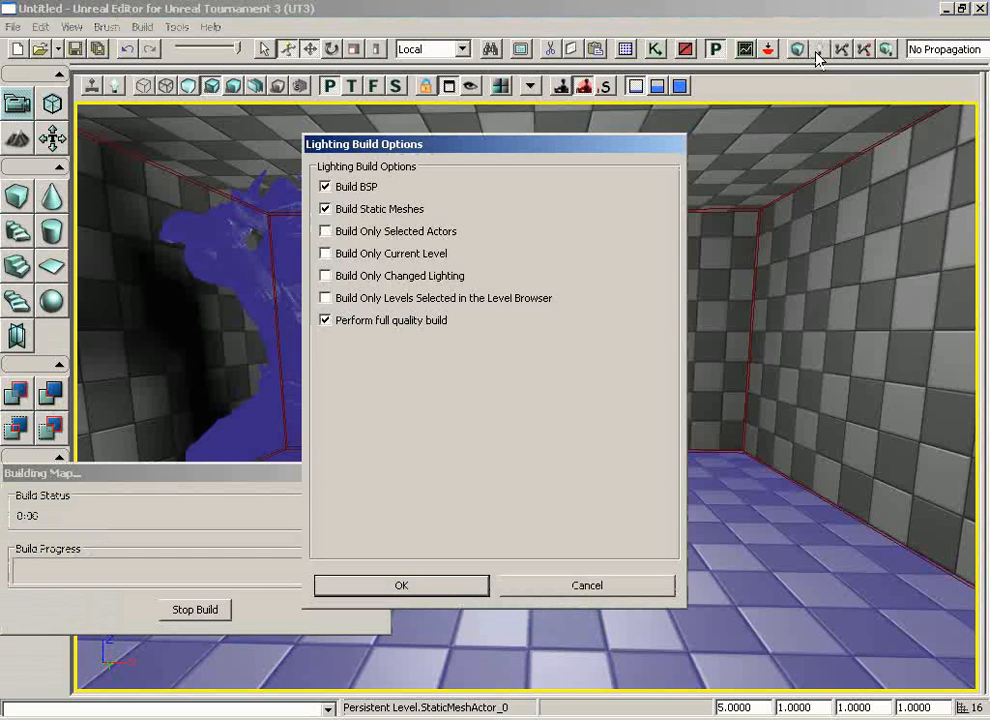
left_click(575, 586)
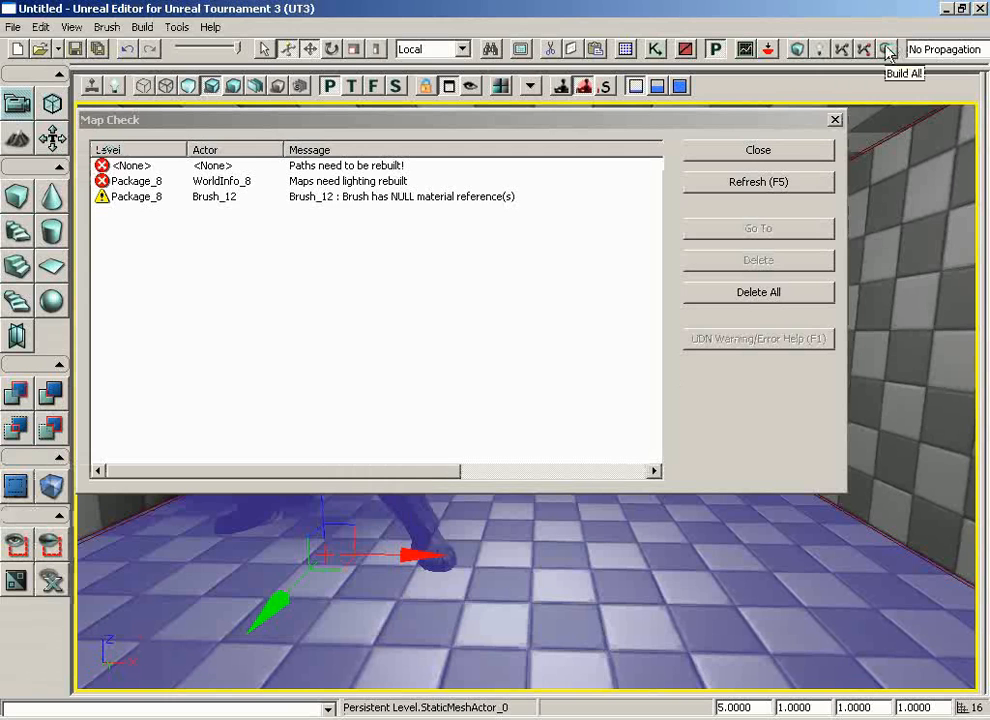
left_click(796, 151)
Run Build All on the level with the moved statue and dismiss the Map Check results
left_click(887, 50)
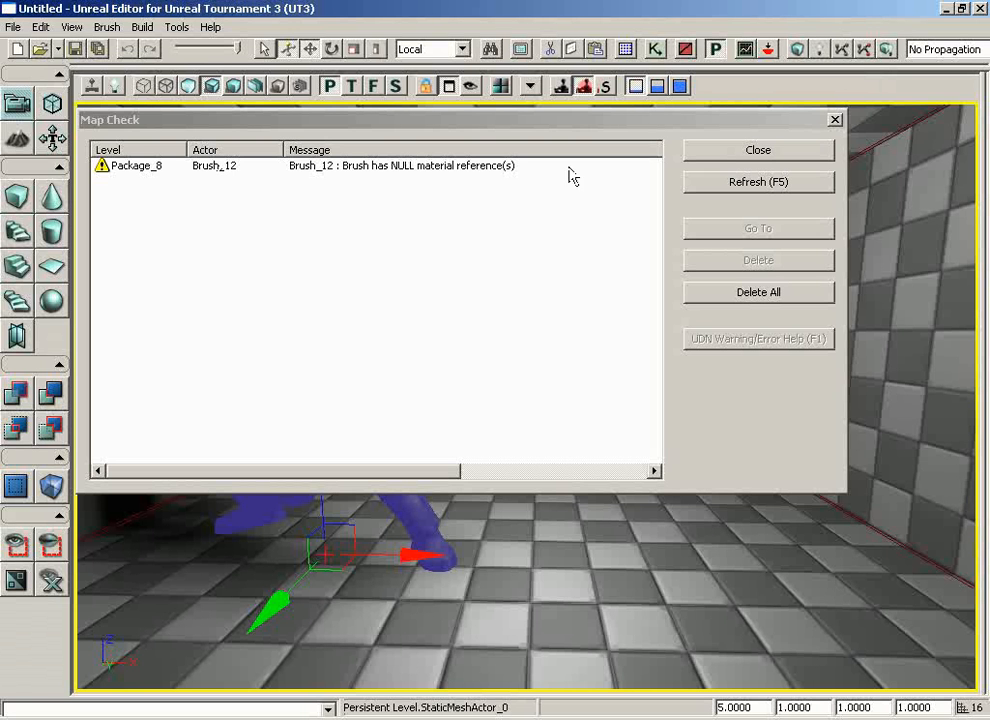
left_click(741, 158)
Play-test from the floor beside the statue, walk around it to examine its lighting and wall shadow, and end the test
left_click_drag(576, 386, 520, 440)
right_click(724, 572)
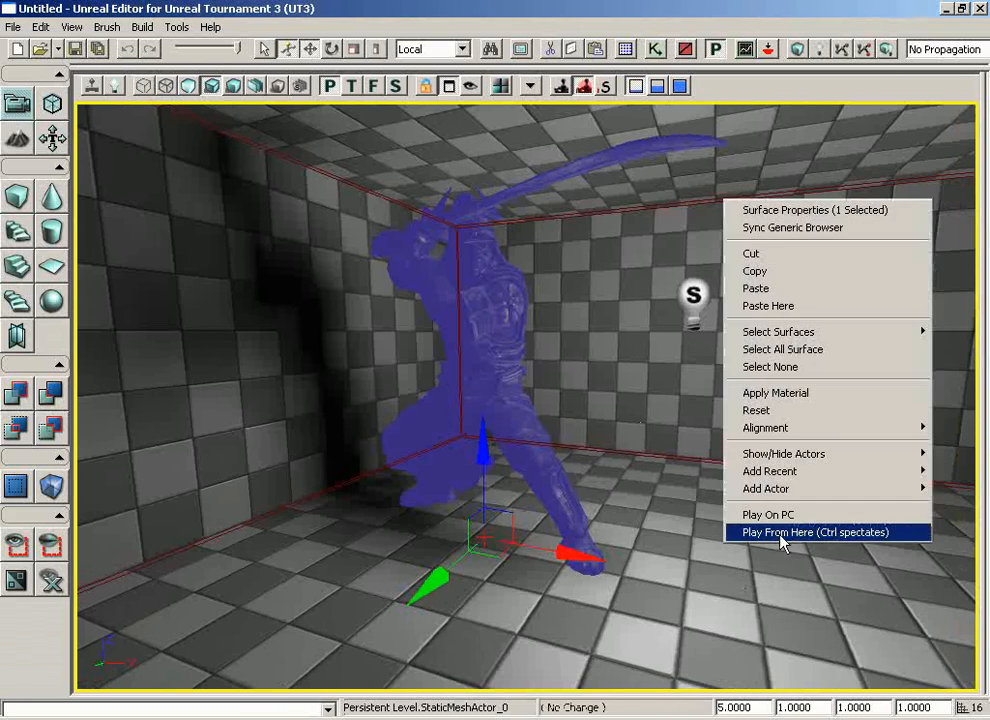
left_click(779, 533)
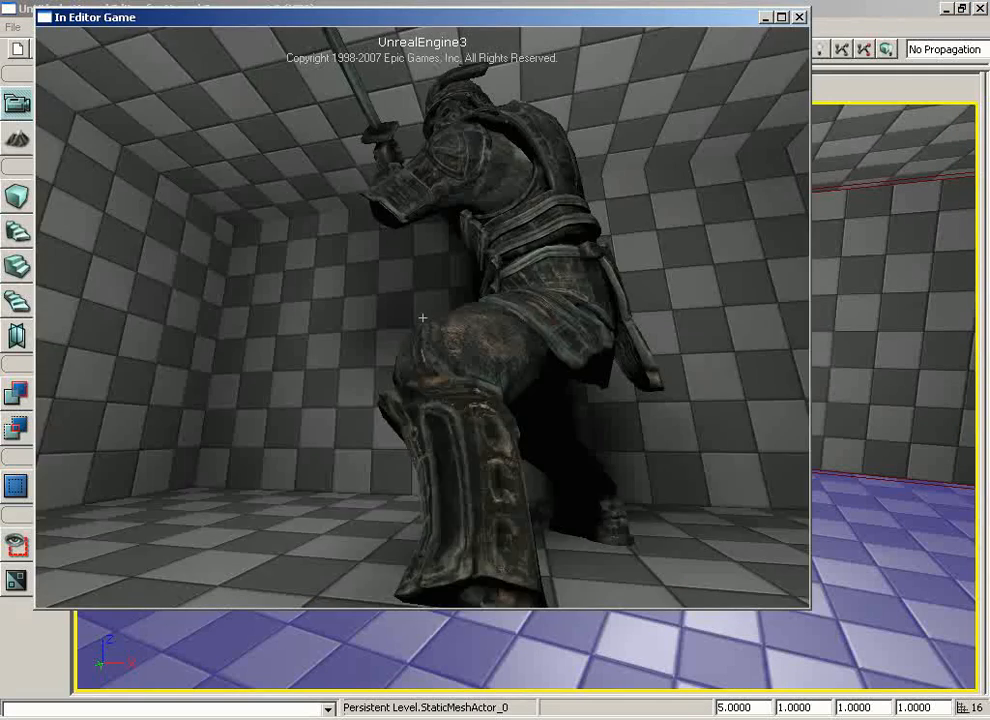
key("s")
key("a")
key("w")
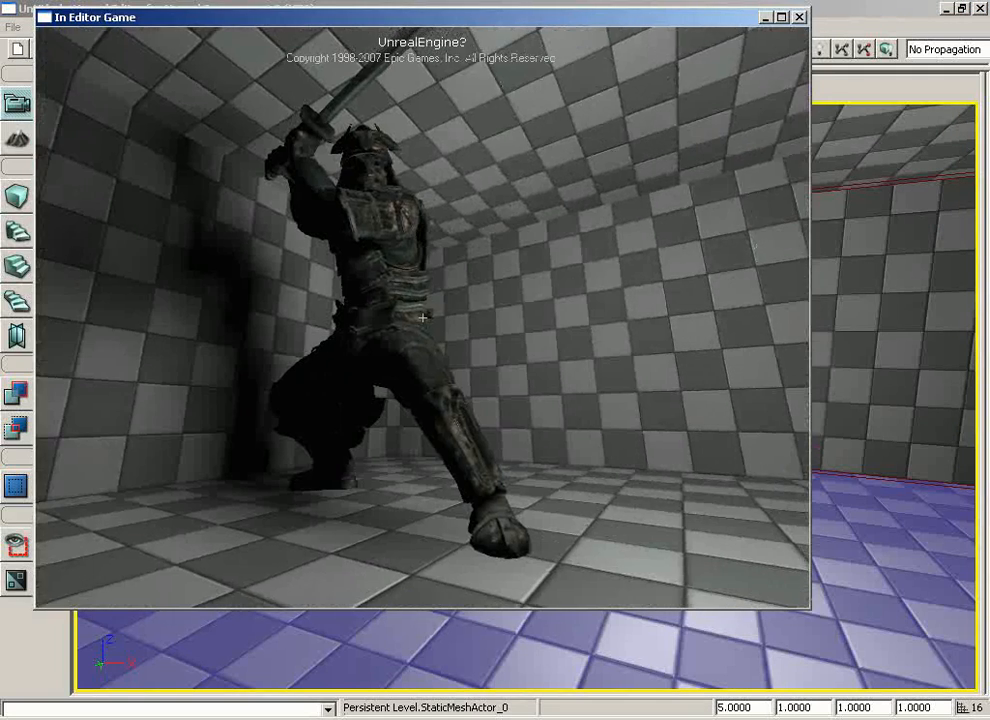
key("Escape")
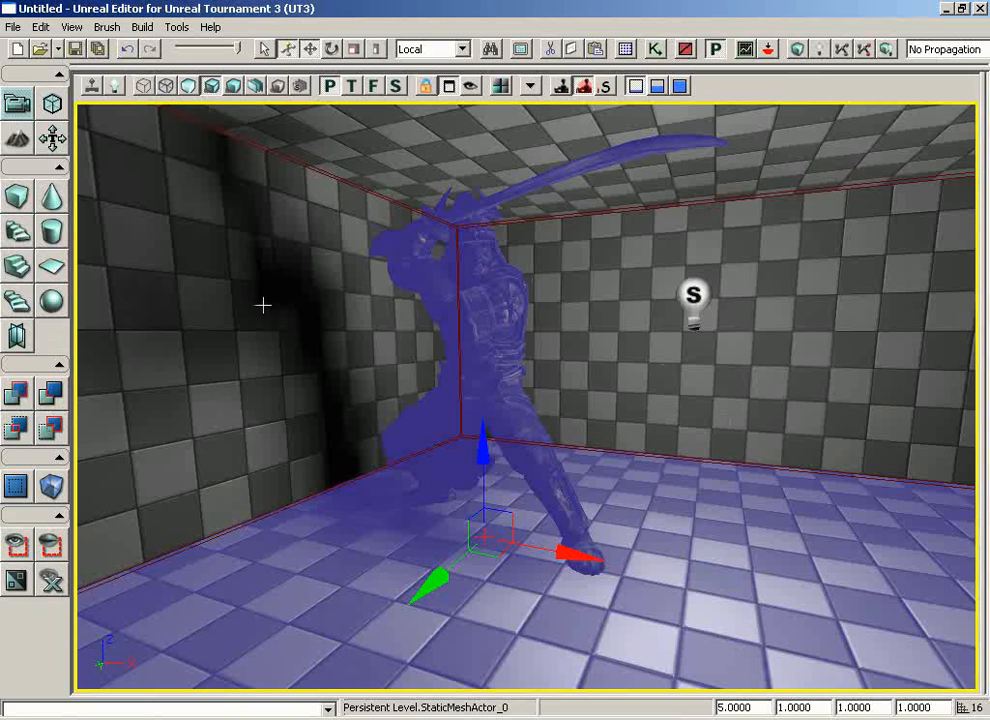
Build a non-hollow cube builder brush with X, Y and Z all set to 128
right_click(18, 200)
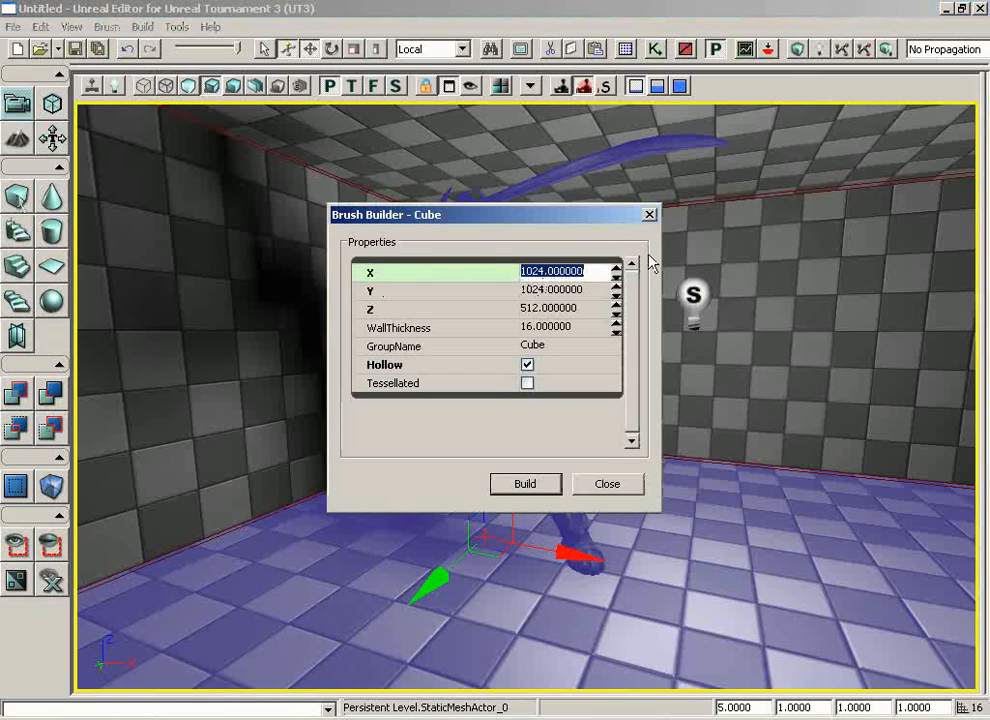
type("128")
key("Tab")
type("1")
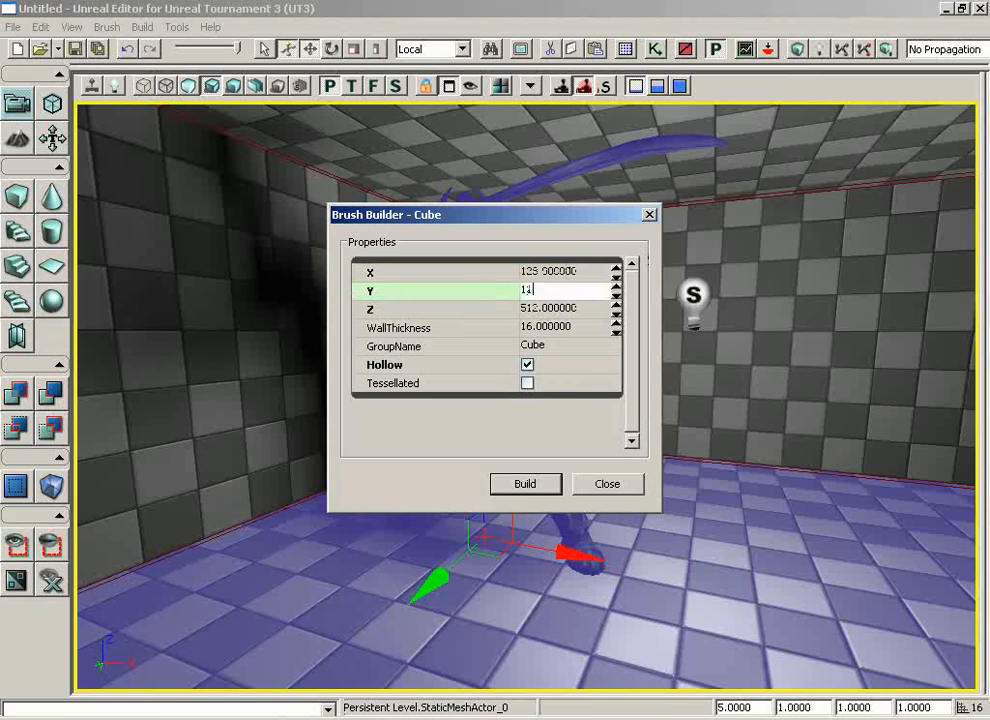
type("28")
key("Tab")
type("127")
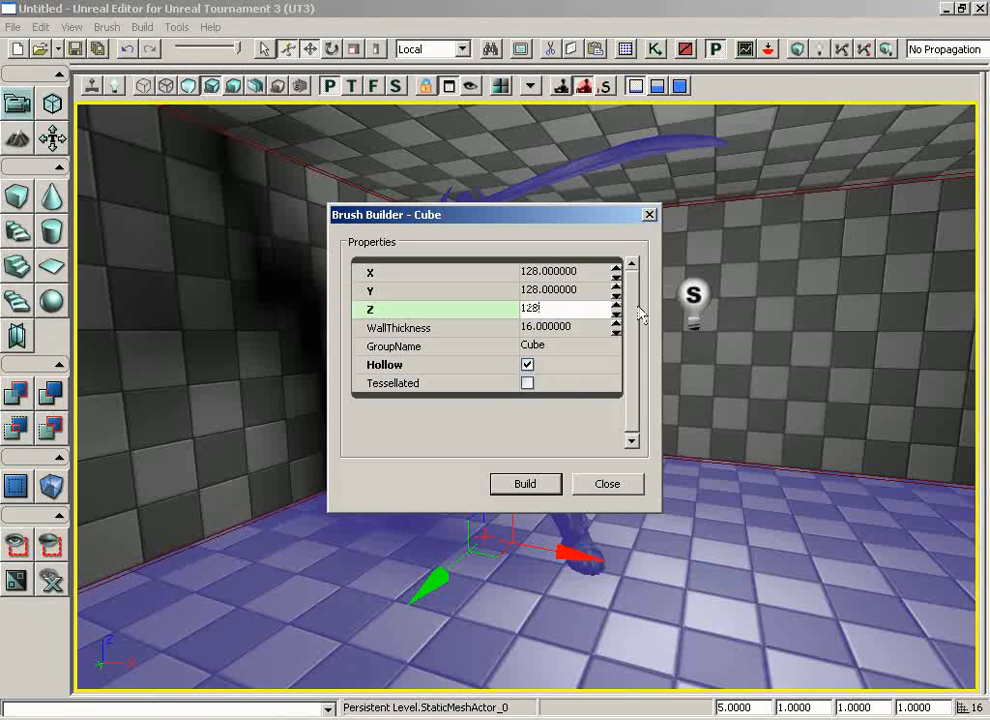
left_click(527, 365)
left_click(551, 490)
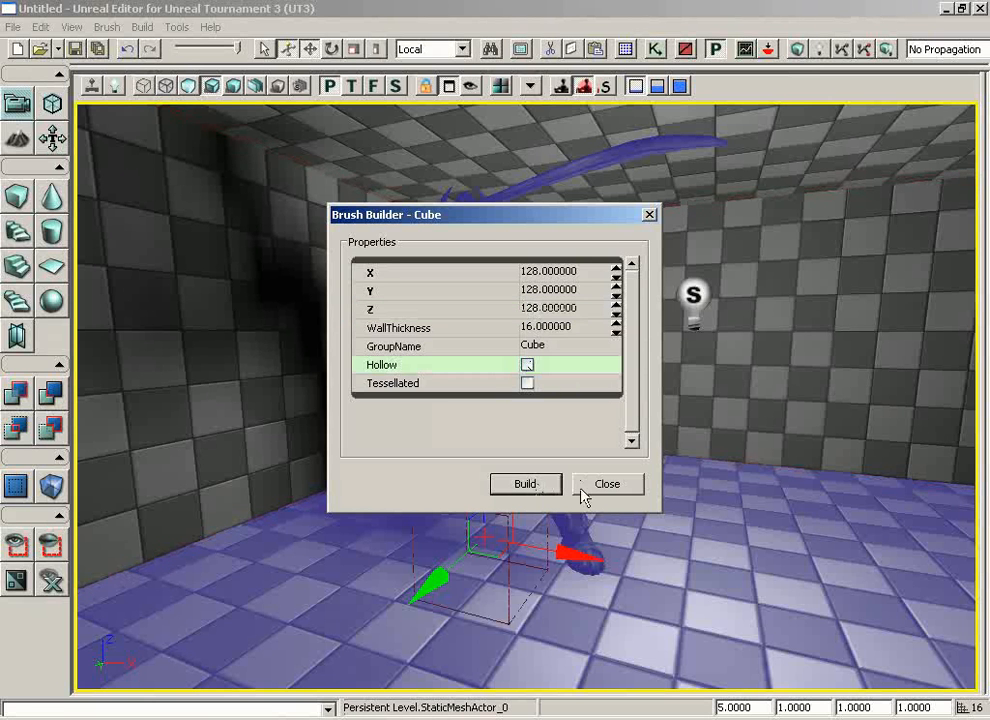
left_click(628, 488)
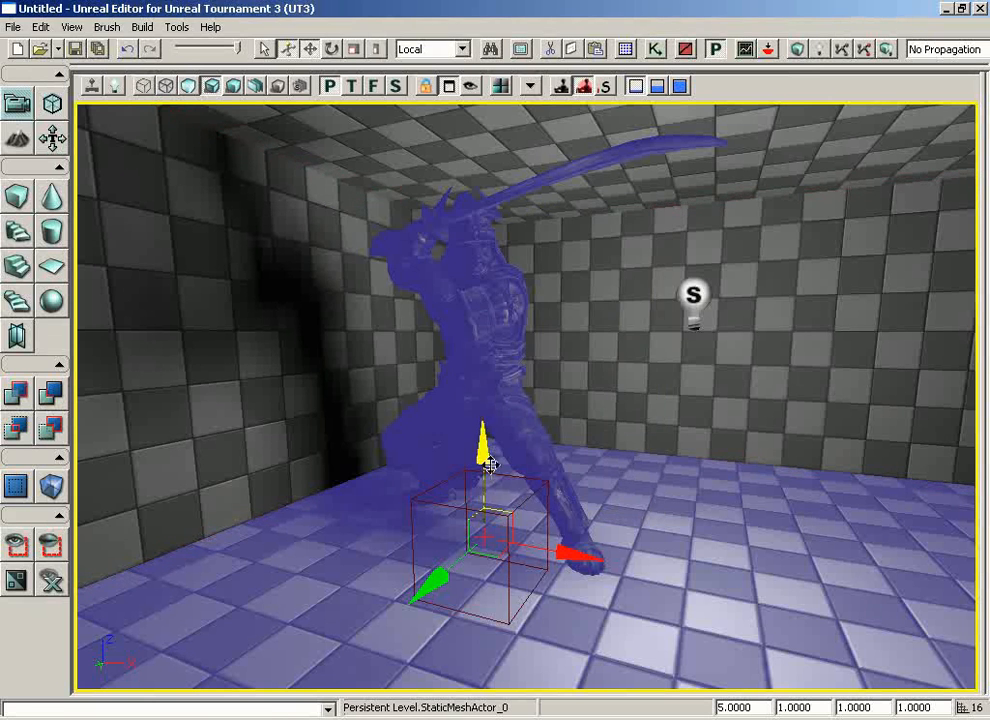
left_click_drag(488, 456, 504, 358)
left_click_drag(619, 338, 615, 299)
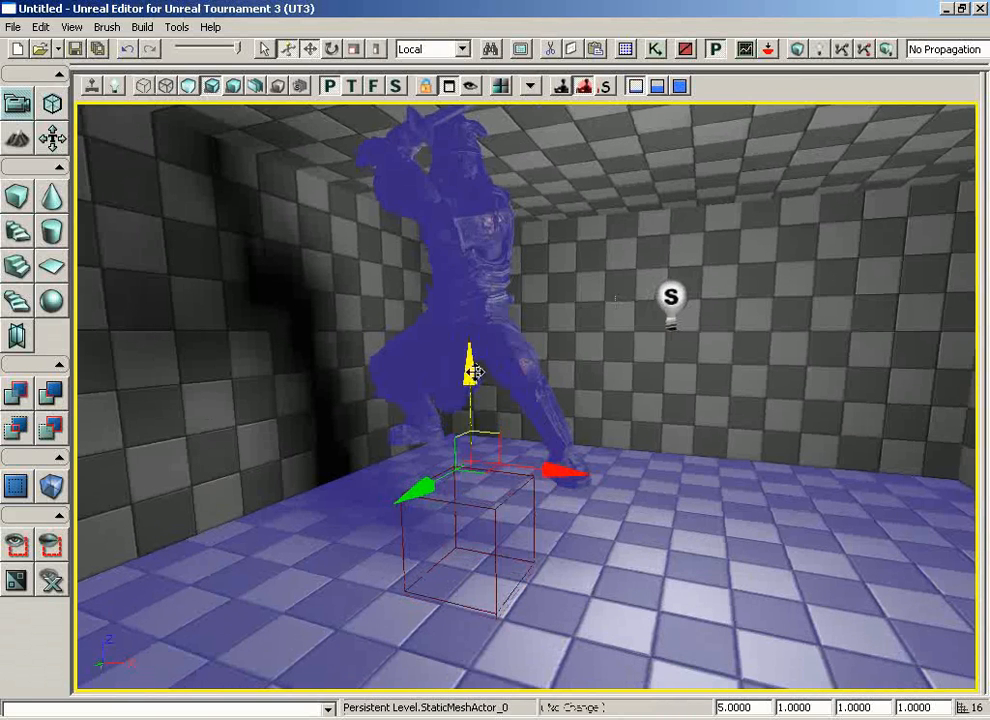
left_click_drag(464, 376, 473, 422)
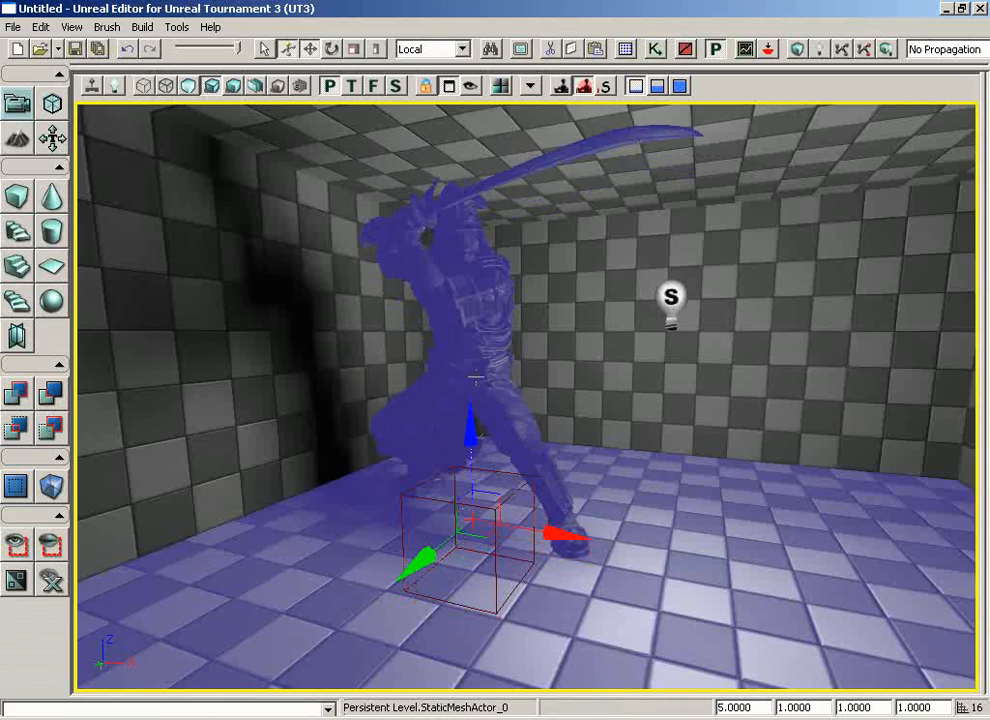
Move the cube builder brush up off the floor and along X away from the statue, and add it as solid geometry
left_click(420, 501)
left_click(445, 498)
left_click(456, 499)
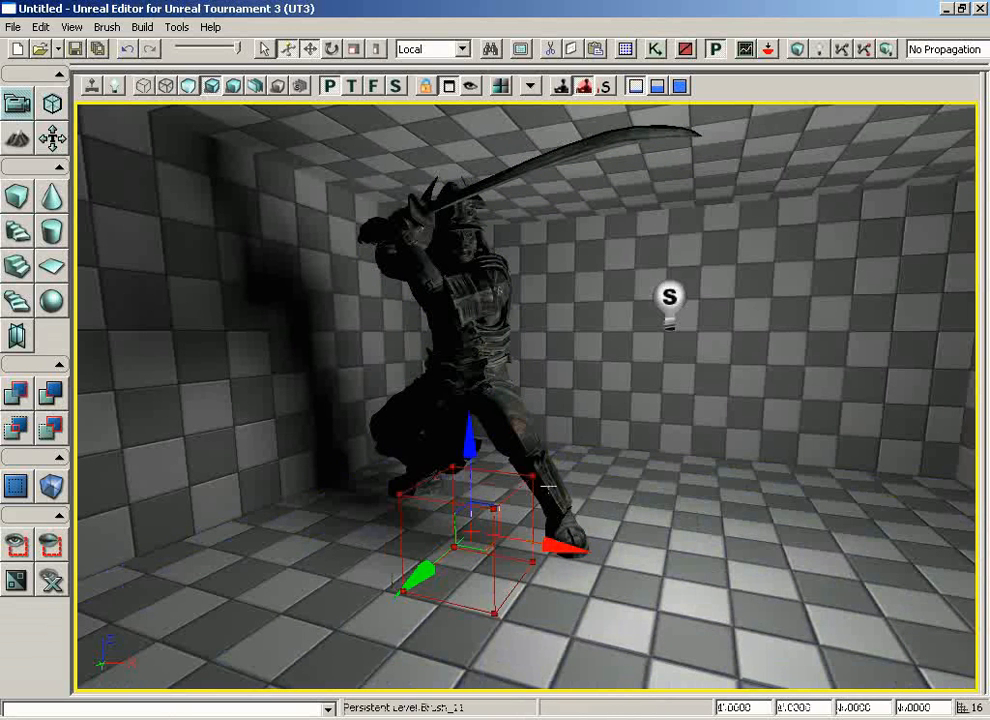
left_click_drag(470, 455, 470, 315)
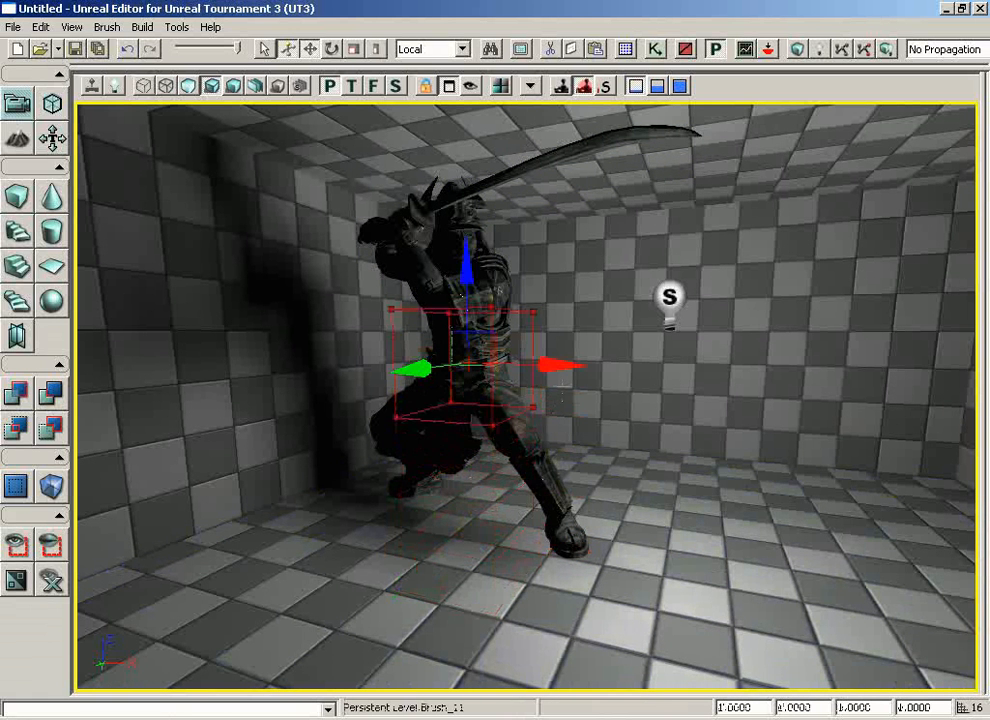
mouse_move(564, 366)
left_mouse_down()
mouse_move(871, 363)
mouse_move(523, 380)
mouse_move(654, 452)
mouse_move(575, 453)
left_mouse_up()
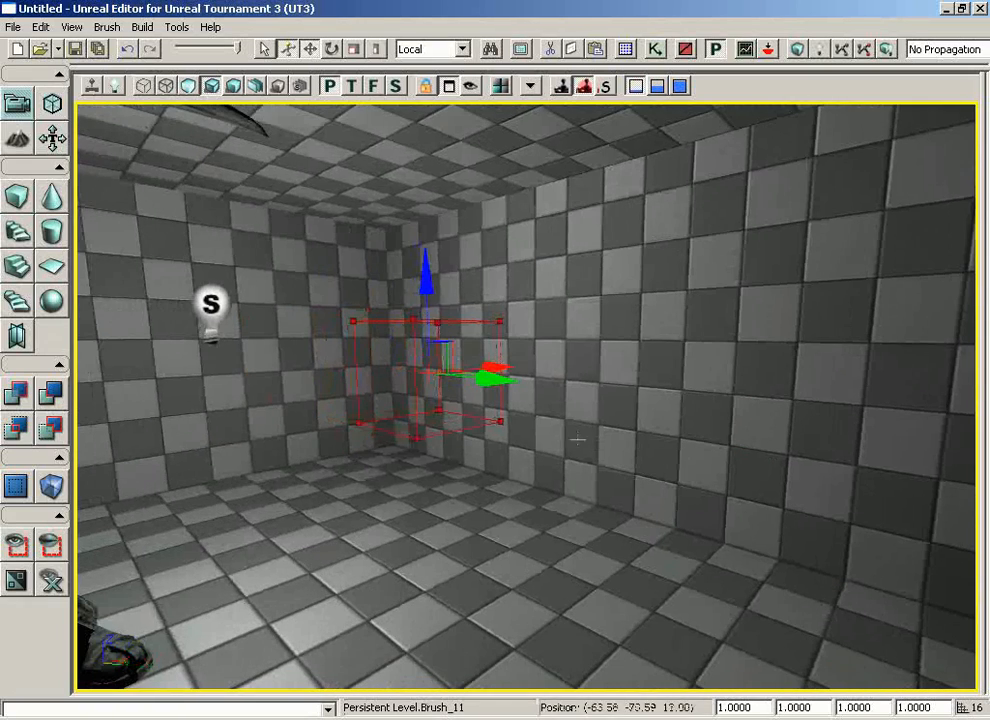
left_click(14, 393)
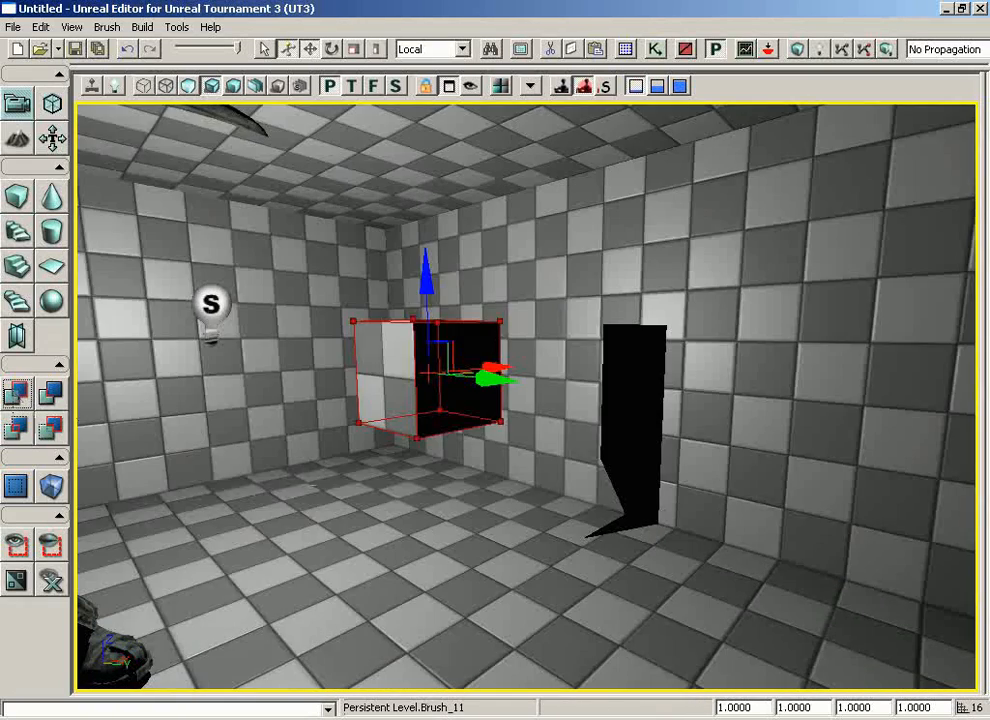
Run Build All so the newly added cube gets its lighting and shadow, and dismiss the Map Check results
mouse_move(290, 445)
left_mouse_down()
mouse_move(365, 411)
mouse_move(410, 465)
mouse_move(312, 477)
left_mouse_up()
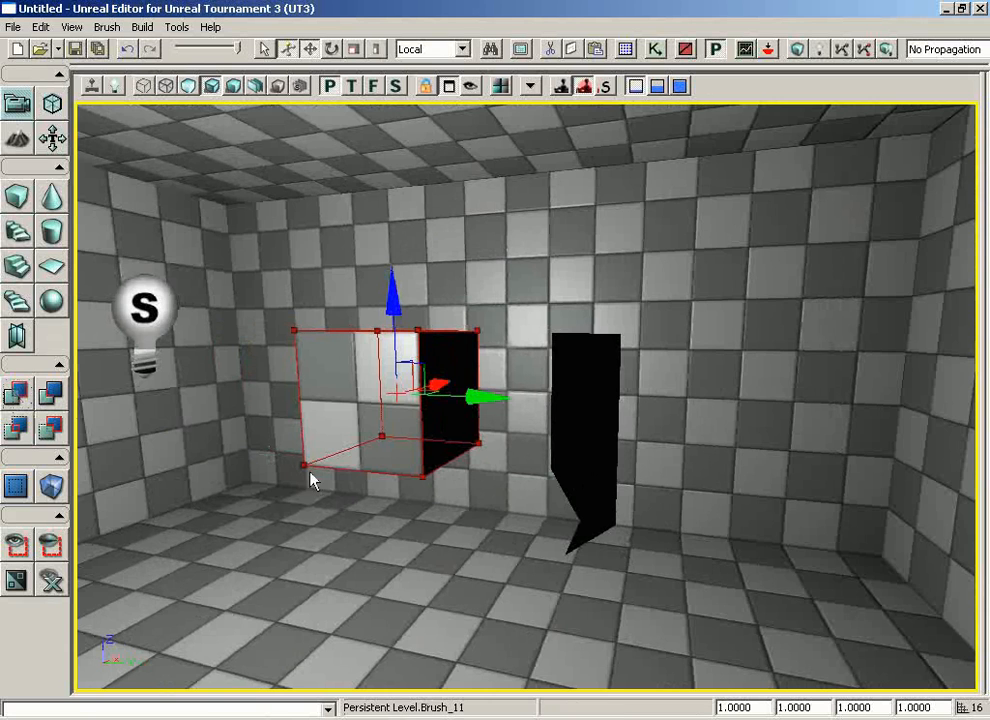
left_click_drag(601, 410, 522, 384)
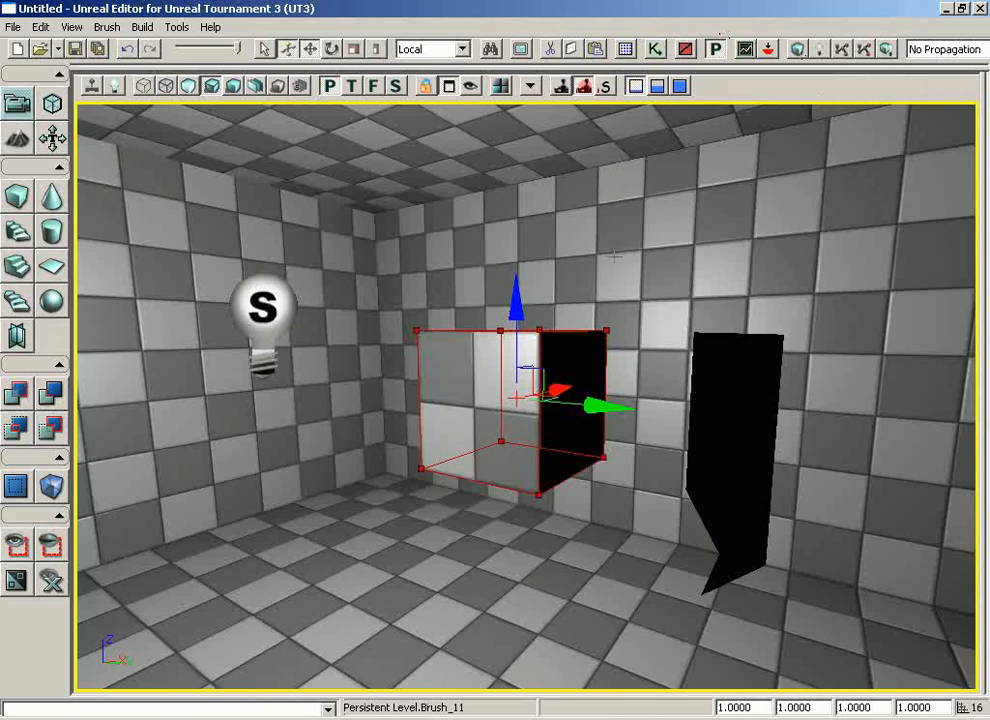
left_click(885, 50)
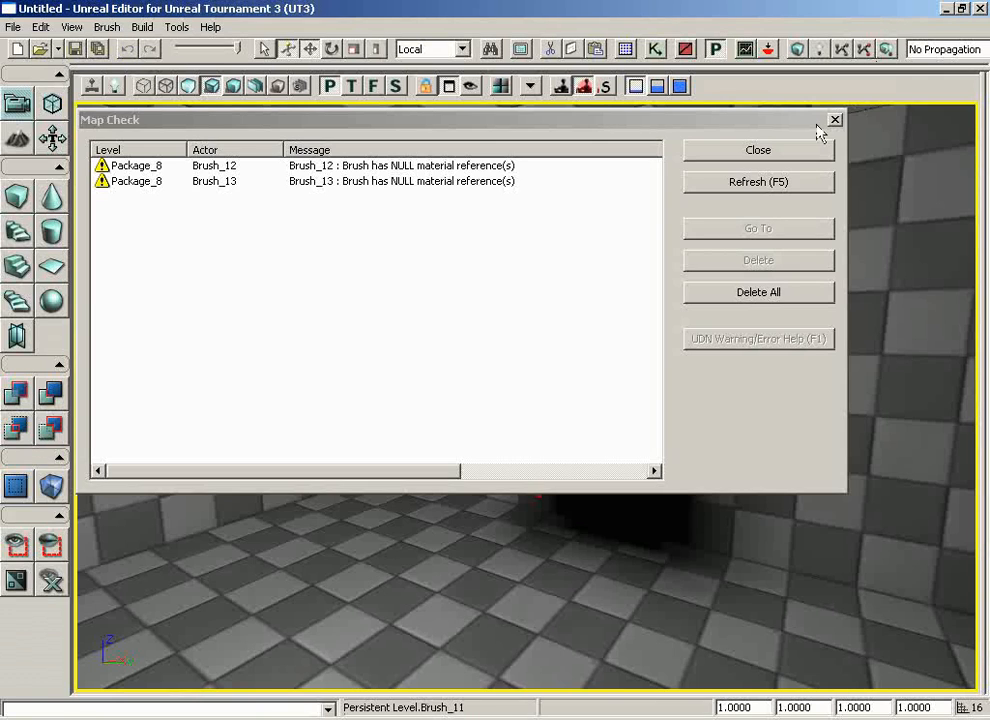
left_click(760, 152)
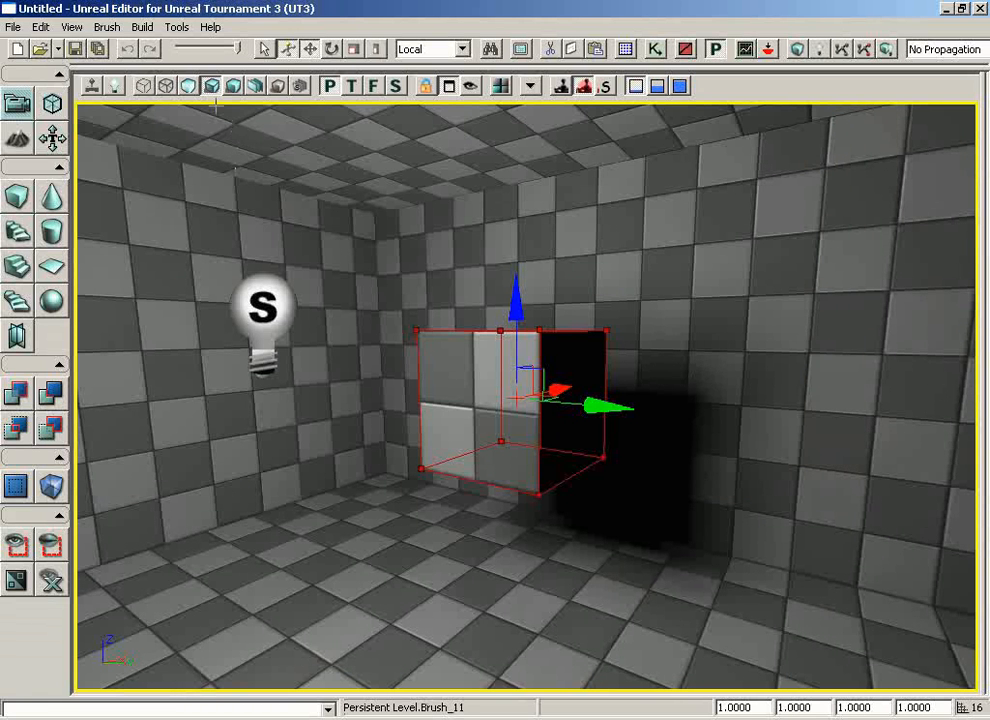
Switch the perspective view to wireframe and move the builder brush straight down, clear of the added cube
left_click(143, 86)
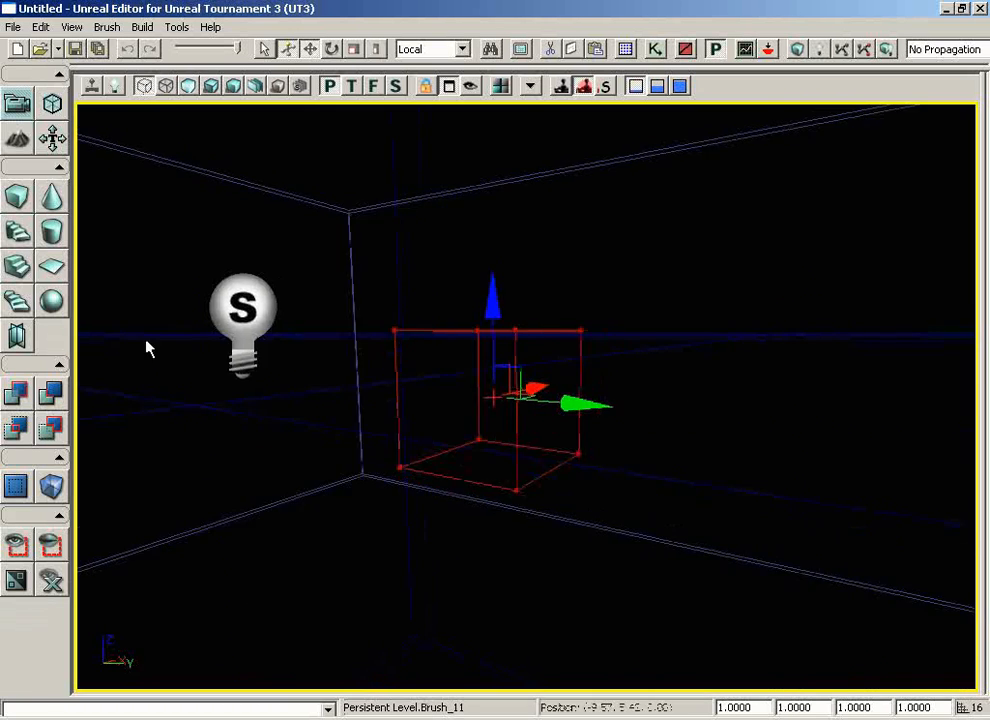
left_click_drag(147, 348, 272, 466)
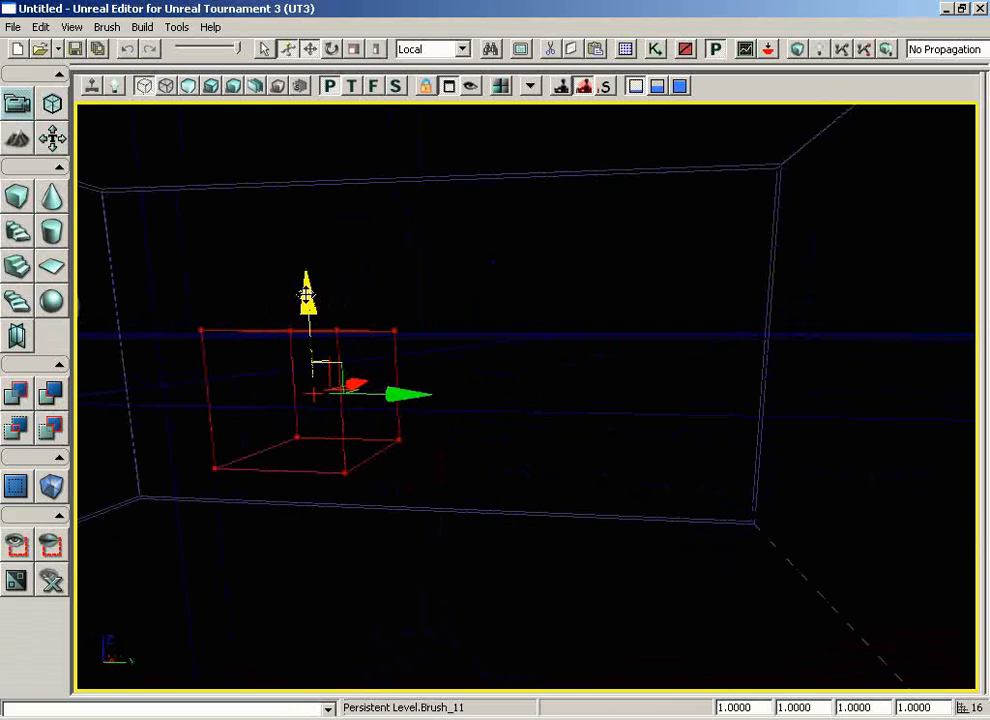
left_click_drag(309, 298, 316, 650)
Select the added cube brush, move it about 288 units along the Y axis, and return the view to lit mode
left_click(337, 330)
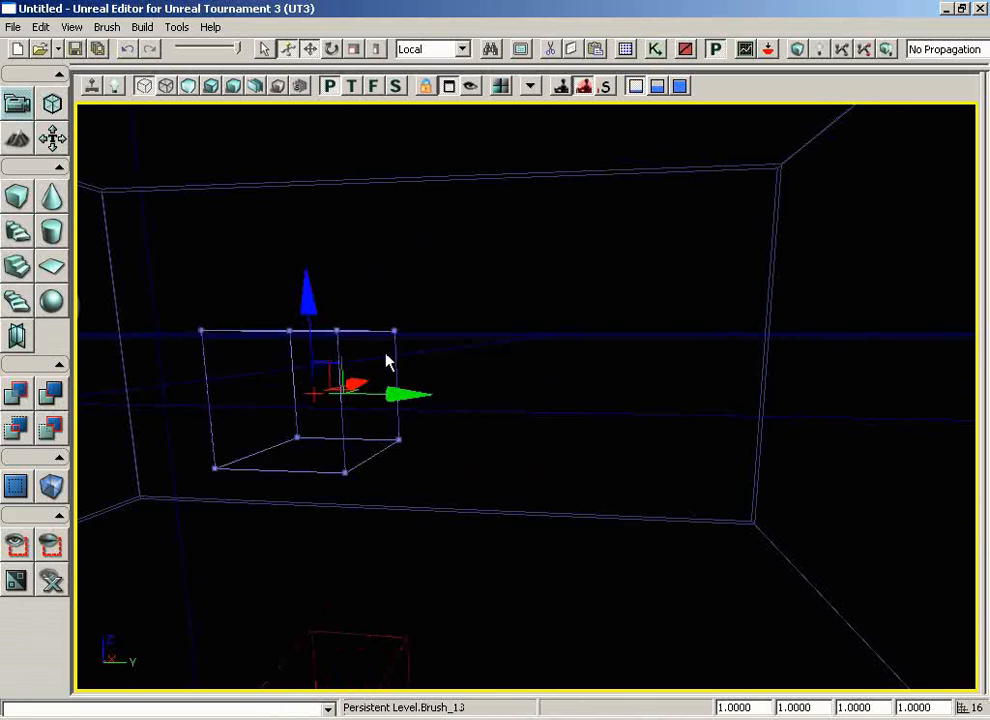
left_click_drag(400, 394, 517, 392)
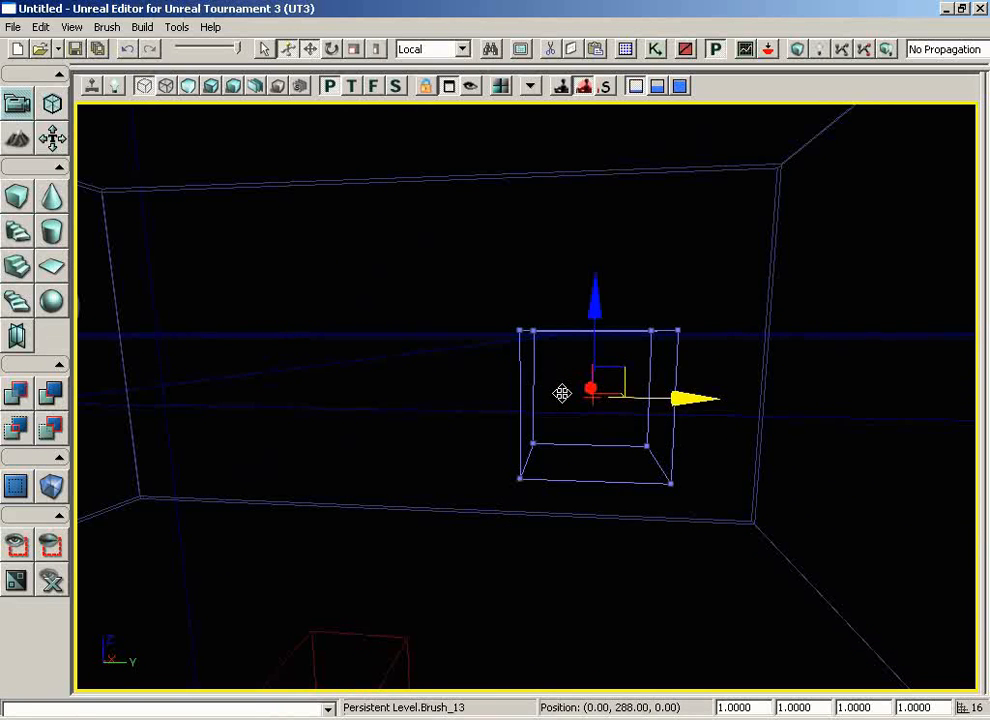
left_click(210, 88)
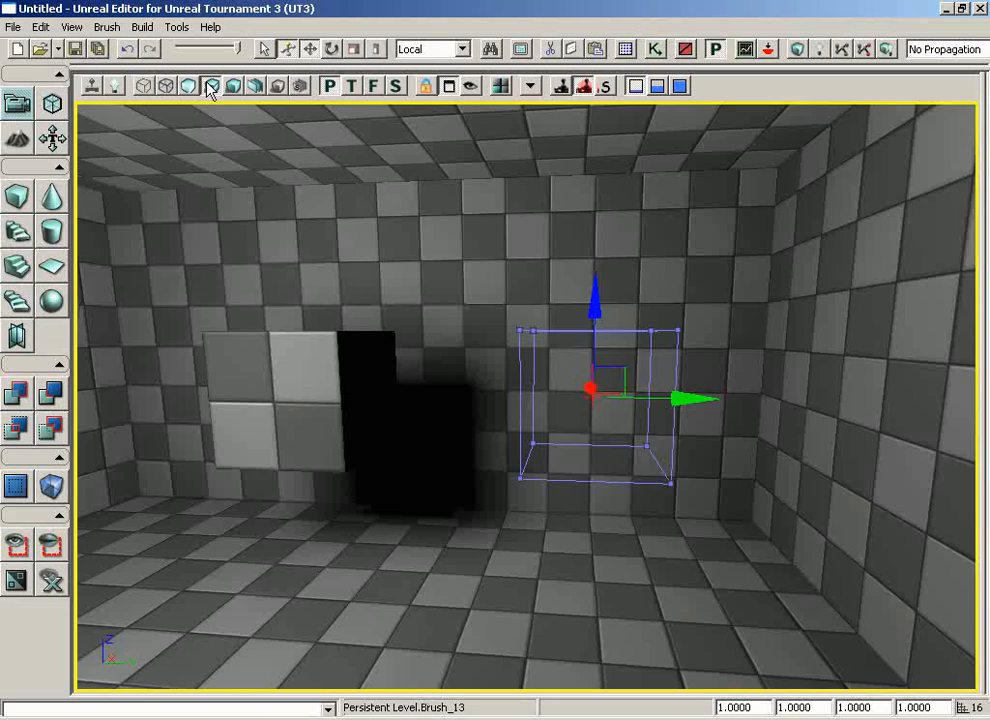
left_click_drag(466, 284, 430, 298)
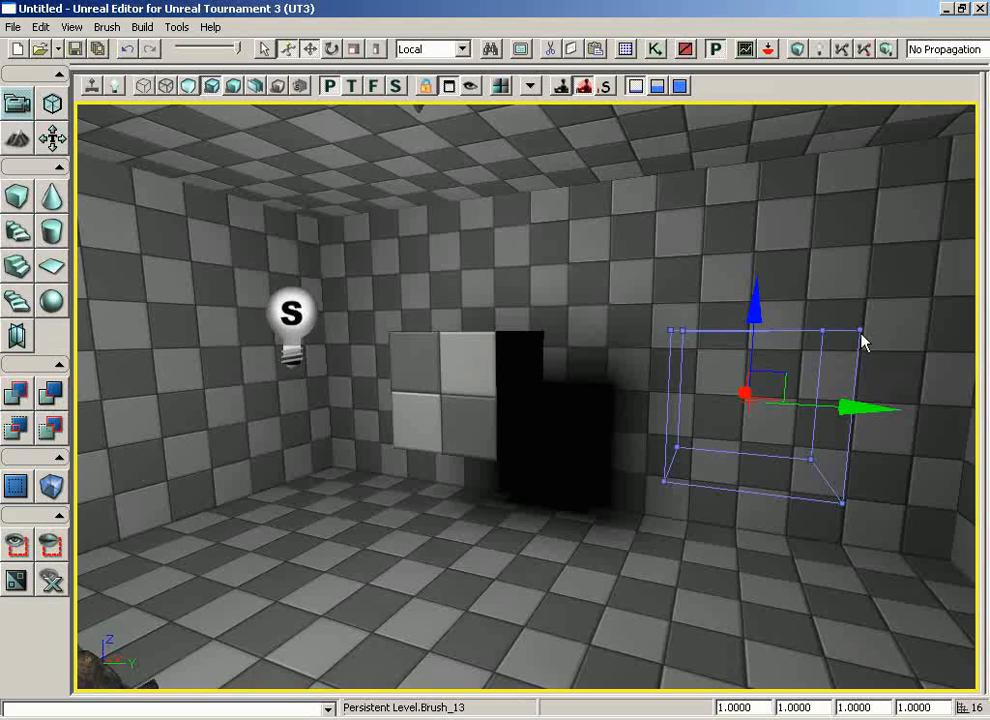
Run Build All to update the cube's geometry and lighting at its moved position, and dismiss the Map Check results
left_click(885, 52)
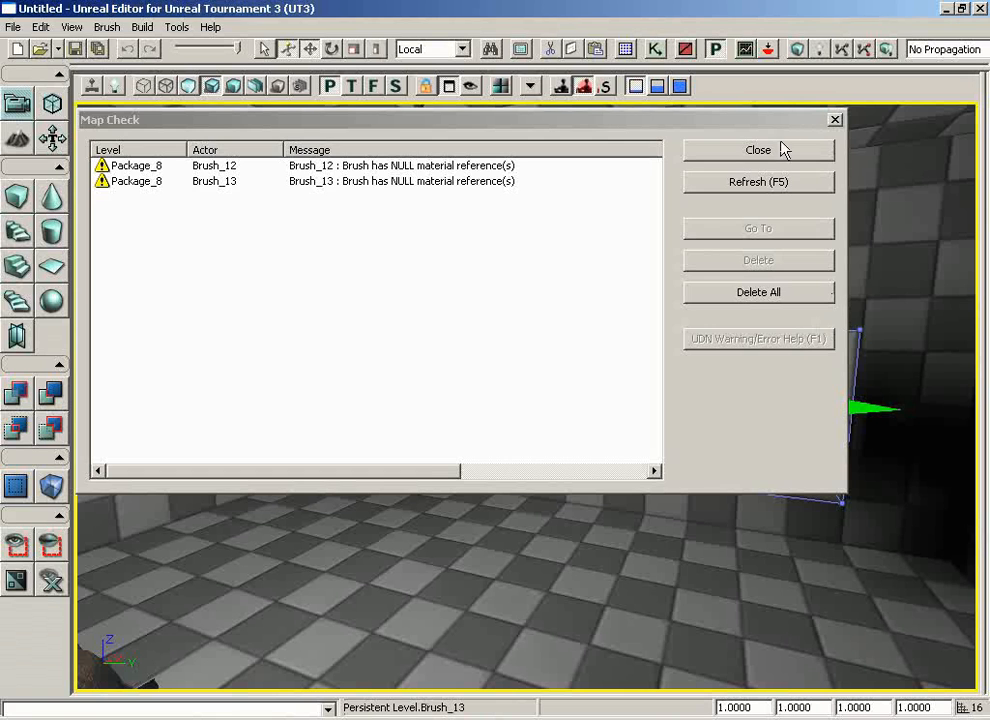
left_click(783, 149)
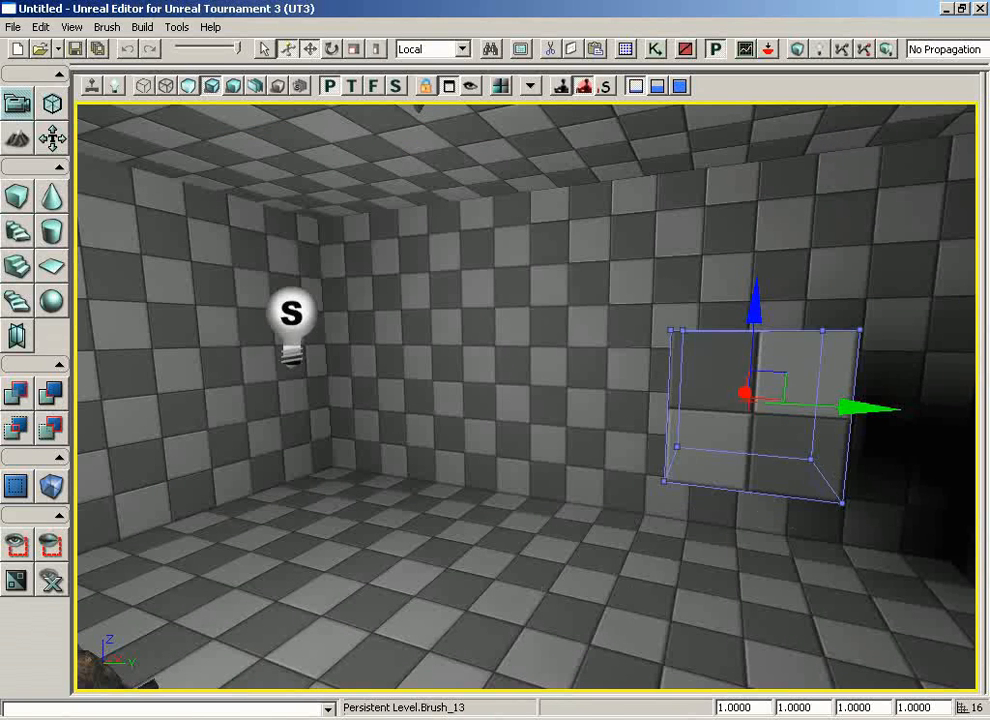
Play-test the level from the floor beside the cube, look over the cube's and statue's lighting and shadows, and exit the play-test
right_click(384, 555)
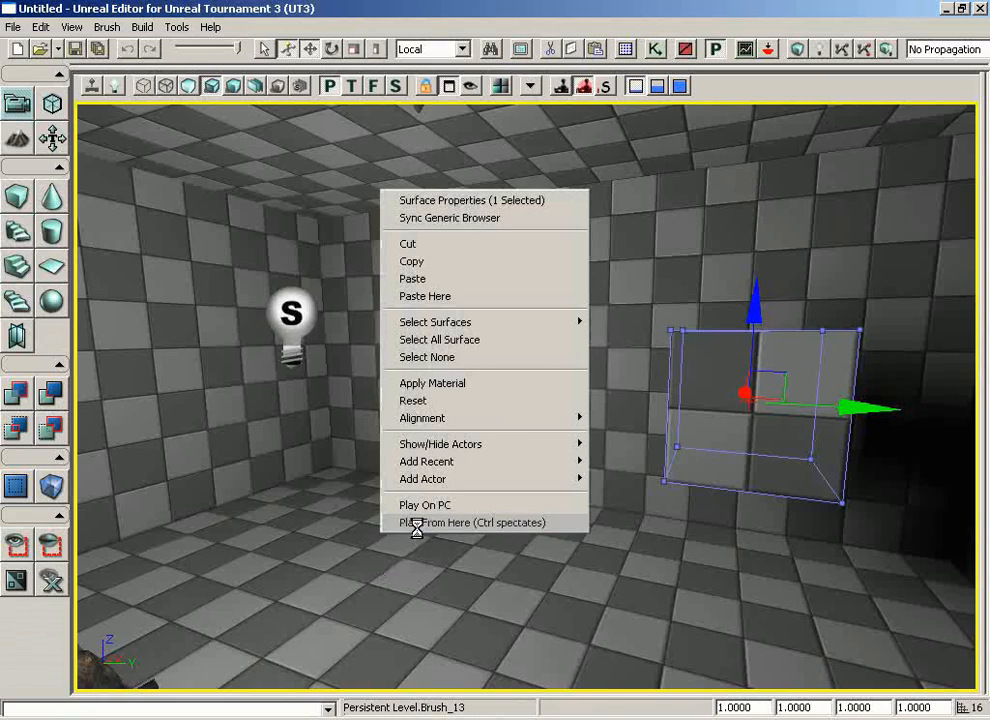
left_click(416, 523)
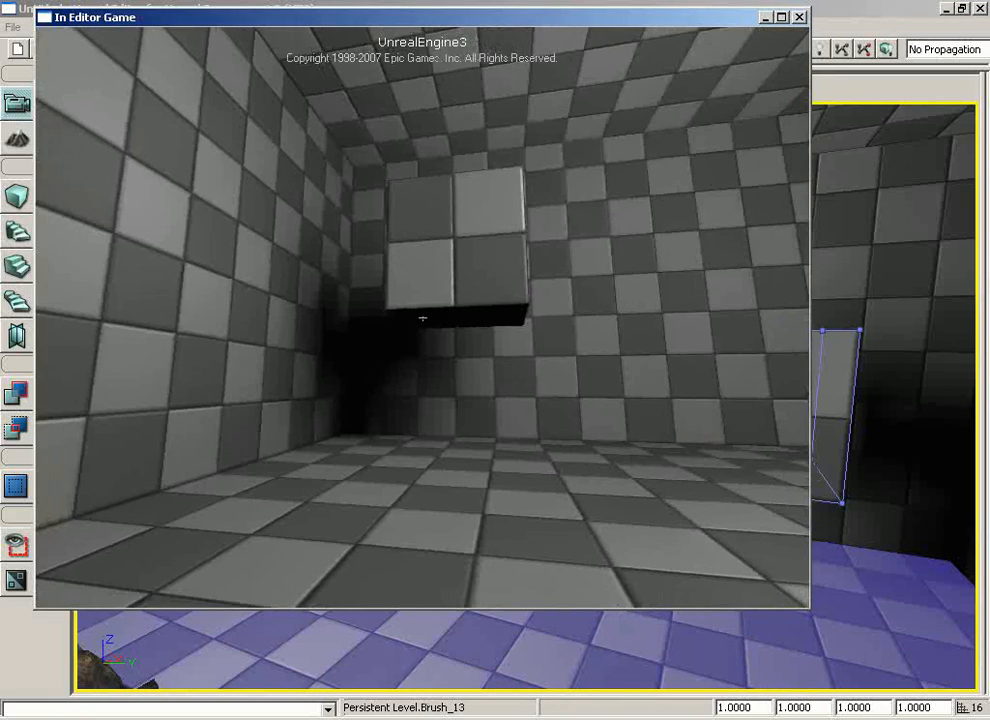
key("s")
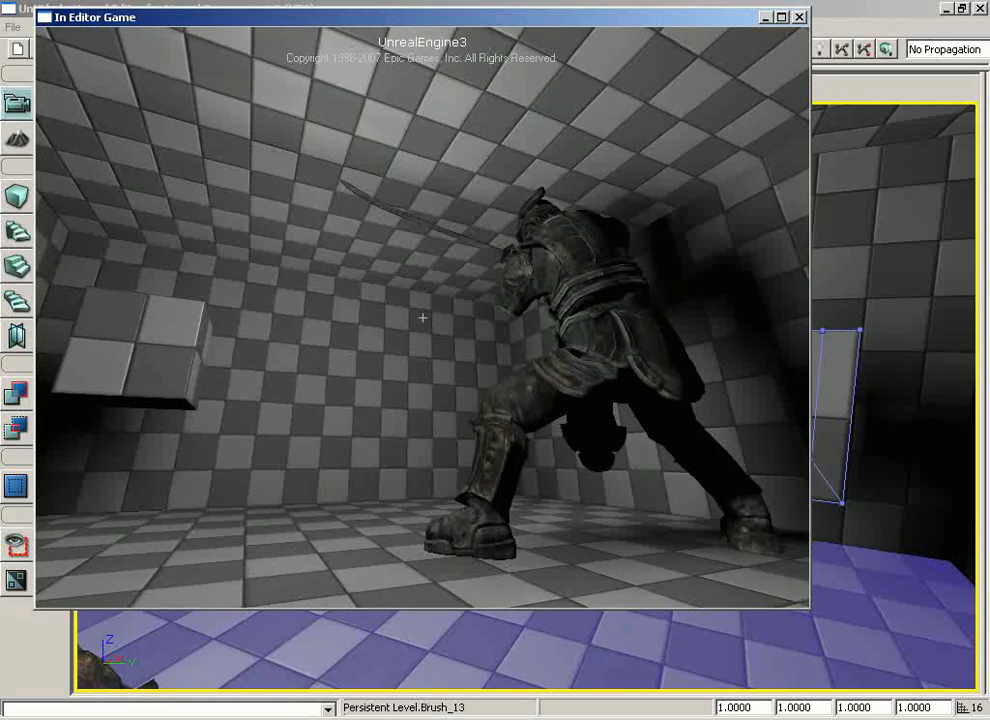
key("Escape")
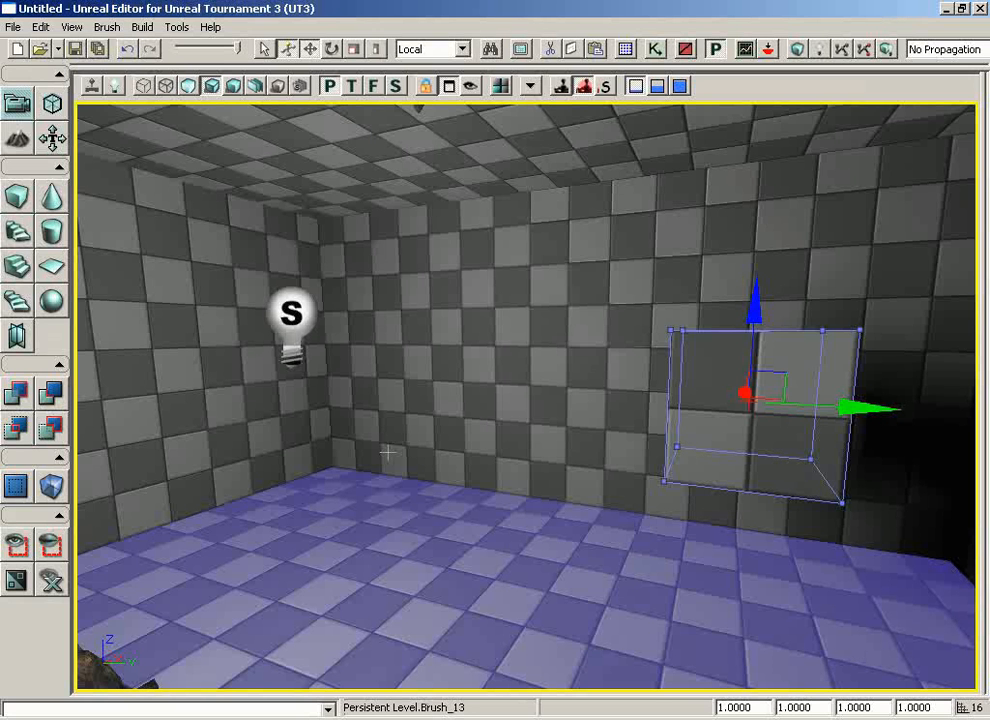
Select the point light, switch to selection mode, and shift only its transform widget along Y and Z, away from the light
left_click(291, 325)
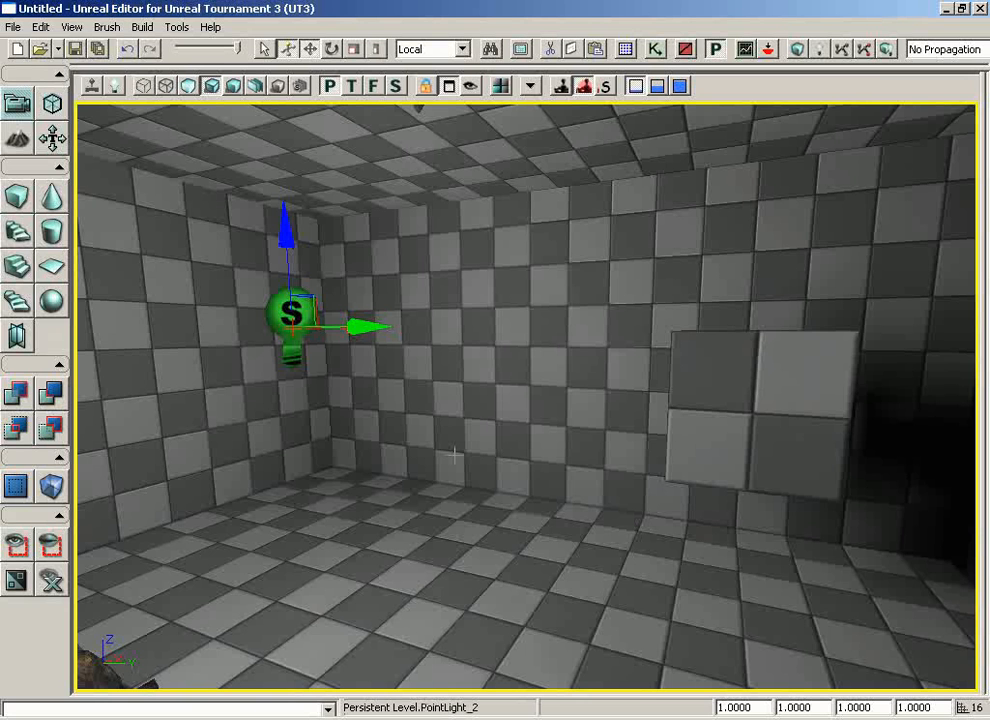
left_click(265, 49)
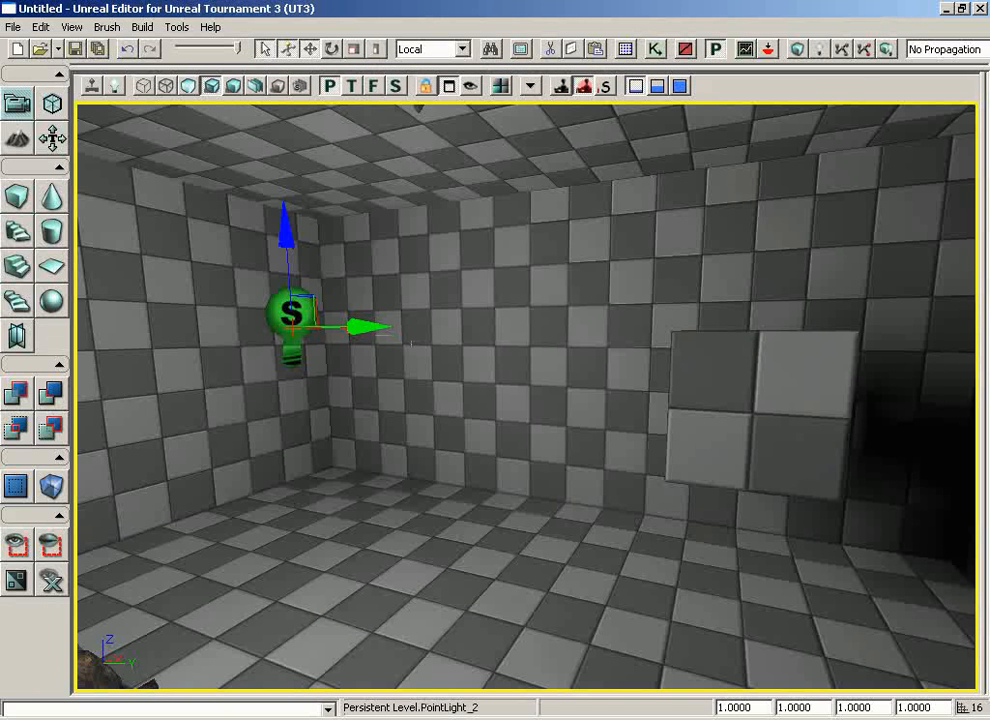
middle_click_drag(378, 325, 278, 325)
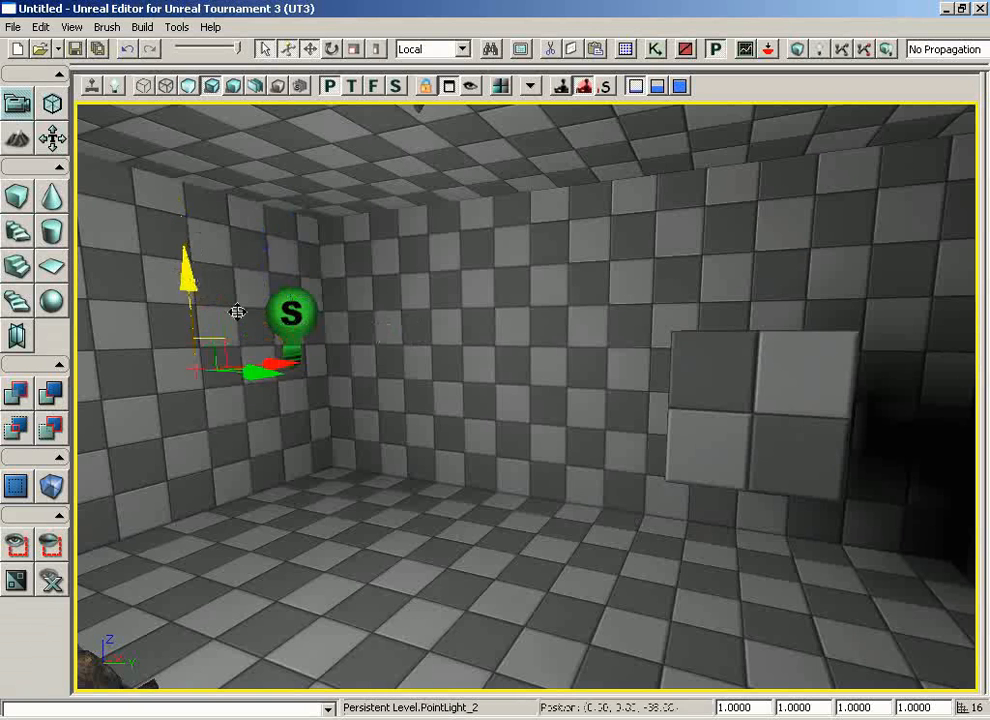
middle_click_drag(183, 232, 231, 282)
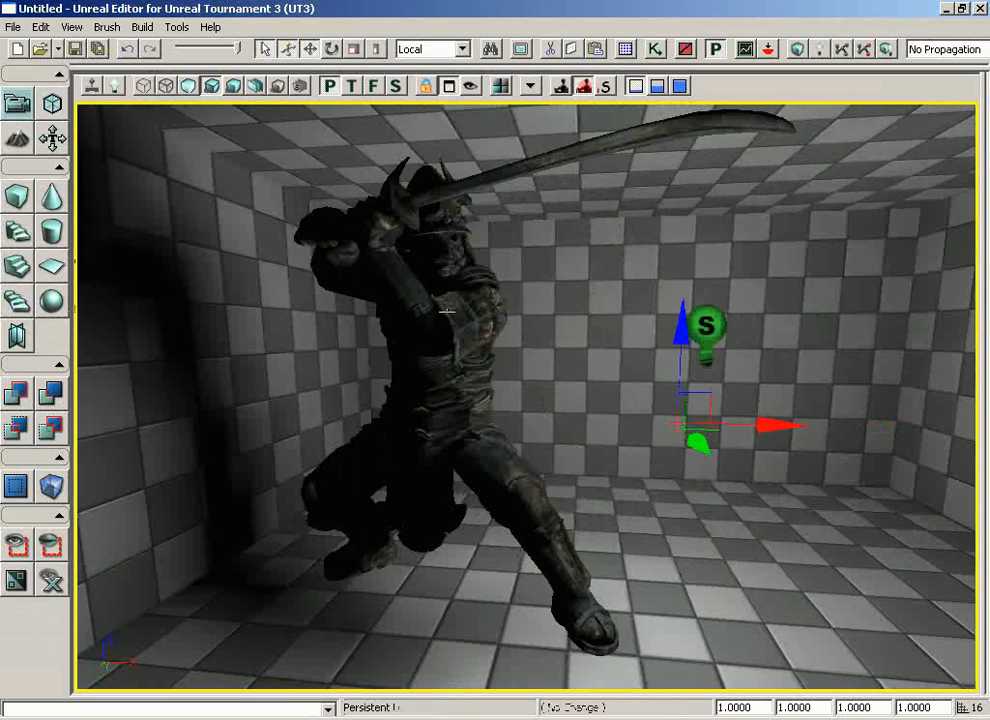
Select the warrior statue and slide only its transform widget back and forth along the X axis, ending near the rear foot
left_click(447, 311)
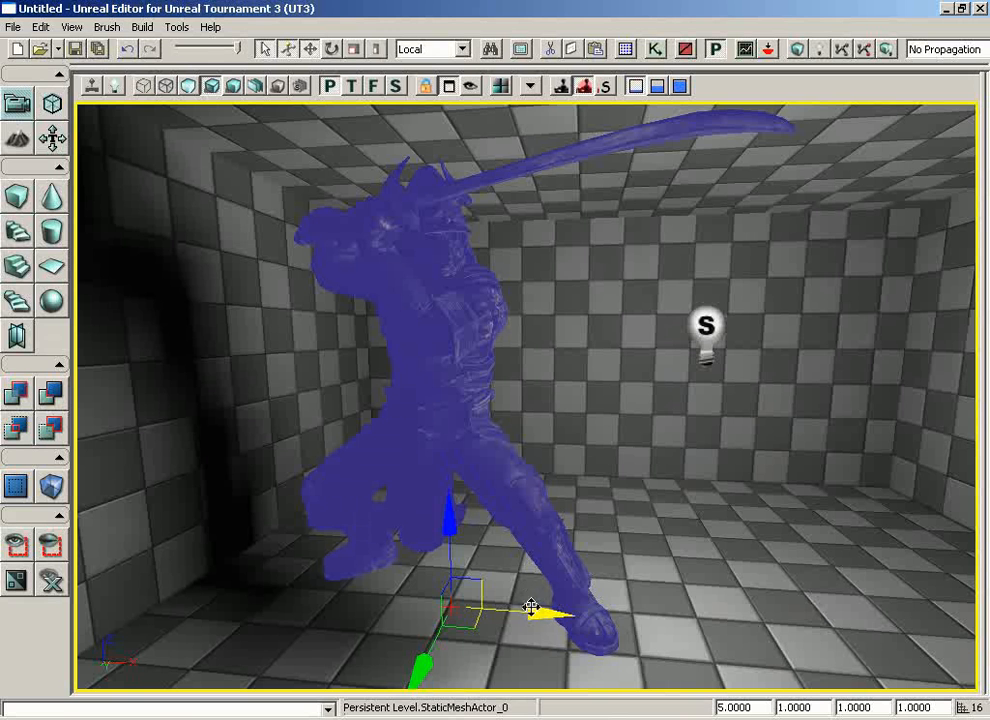
left_click_drag(530, 612, 585, 612)
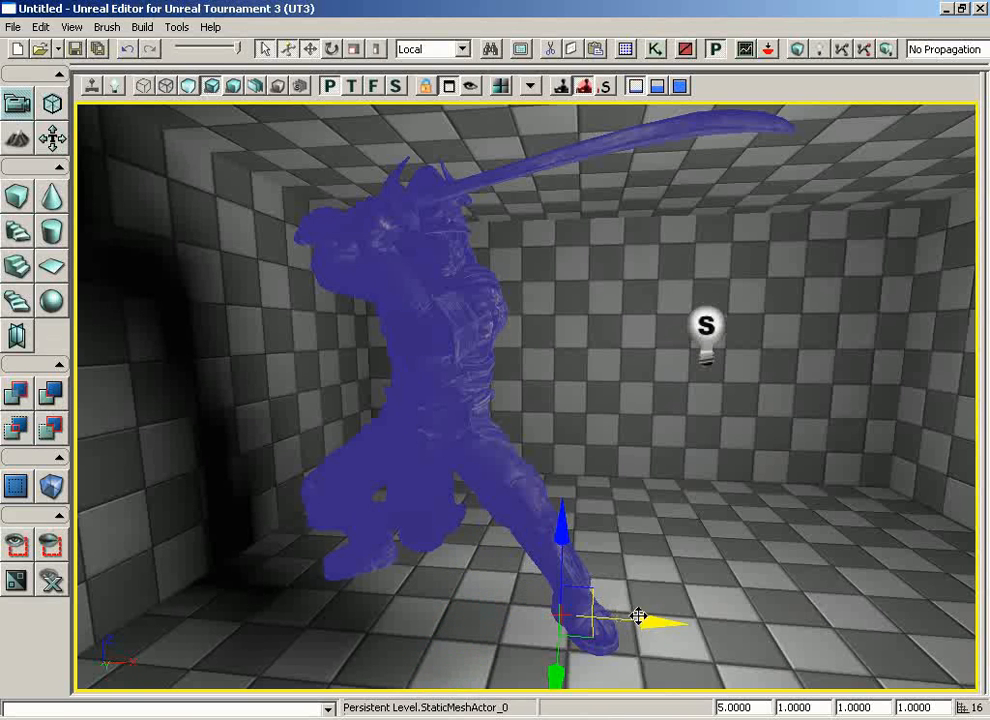
middle_click_drag(639, 617, 473, 607)
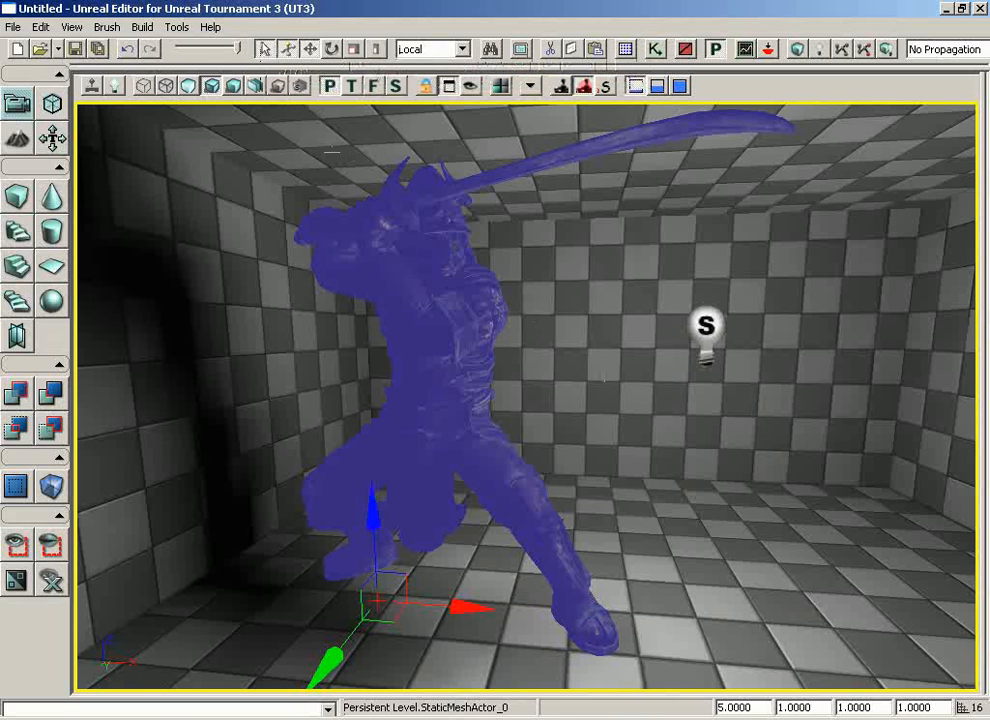
mouse_move(530, 253)
left_mouse_down()
mouse_move(531, 299)
mouse_move(530, 253)
left_mouse_up()
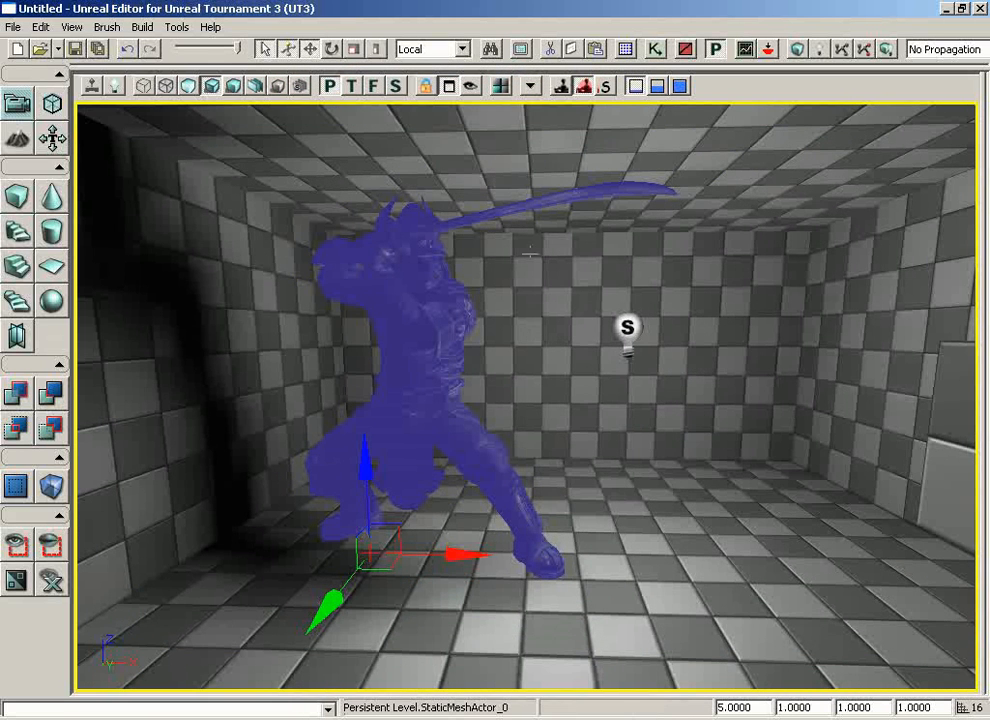